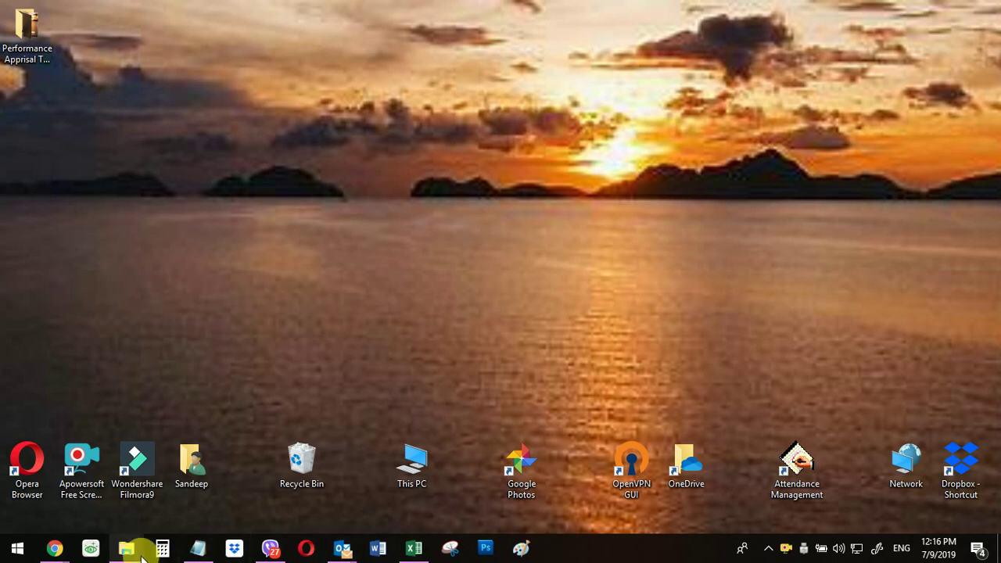
Bring up the HR portal dashboard and examine the employee's listed attendance dates in the Chitwan sheet of Attendance Request Required.xlsx
mouse_move(57, 552)
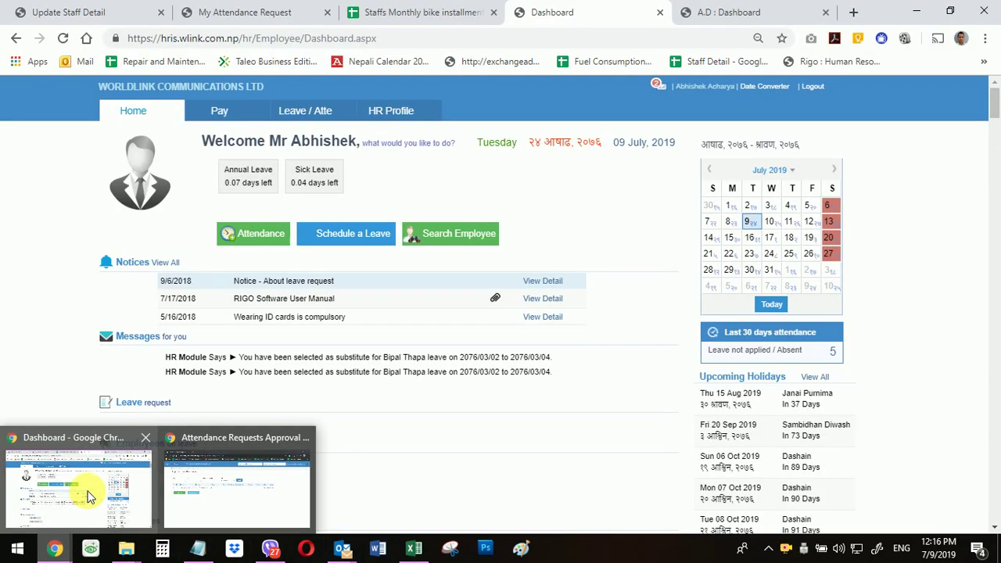
left_click(81, 493)
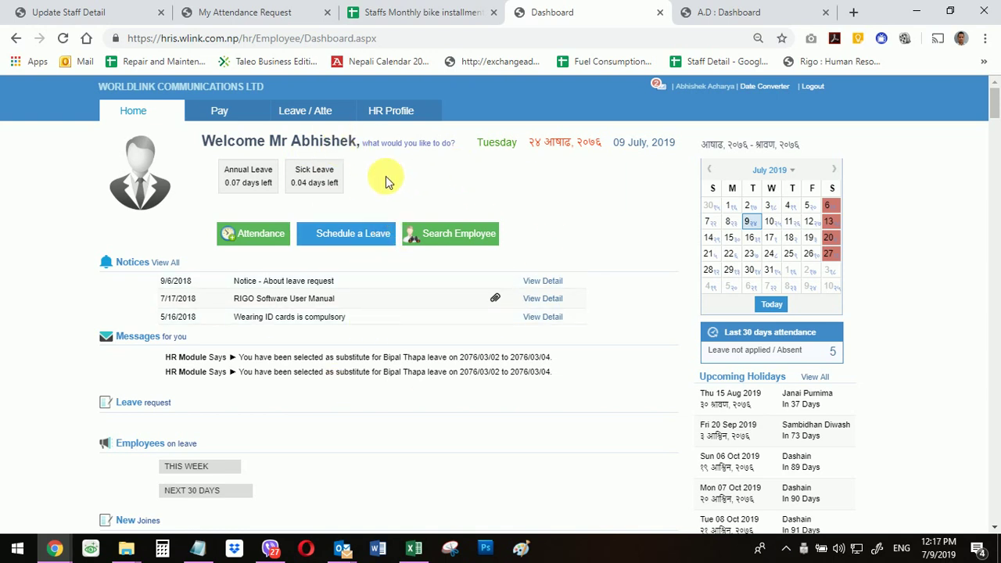
left_click(414, 554)
left_click(412, 359)
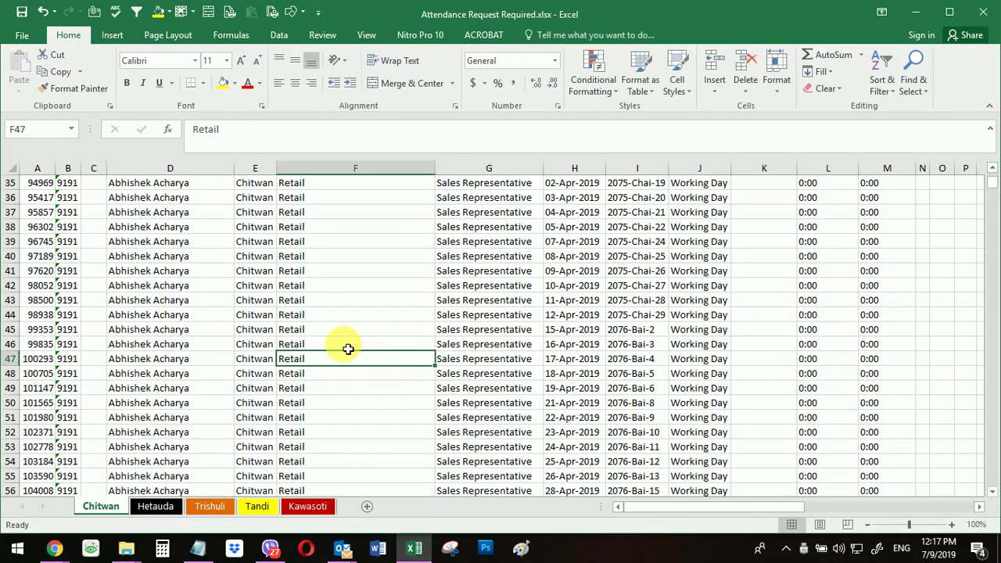
scroll(348, 349, "up", 8)
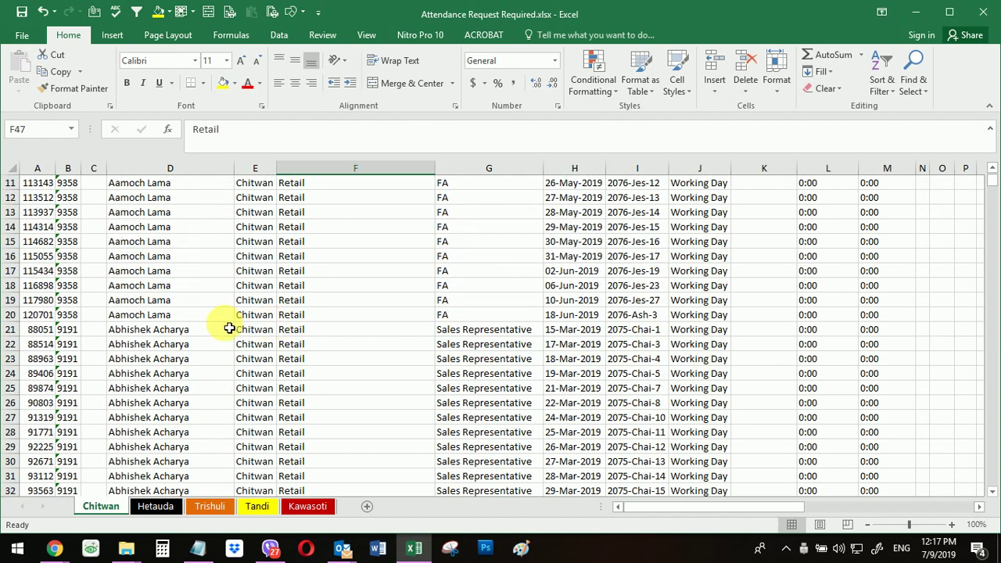
left_click_drag(203, 329, 577, 447)
left_click(596, 334)
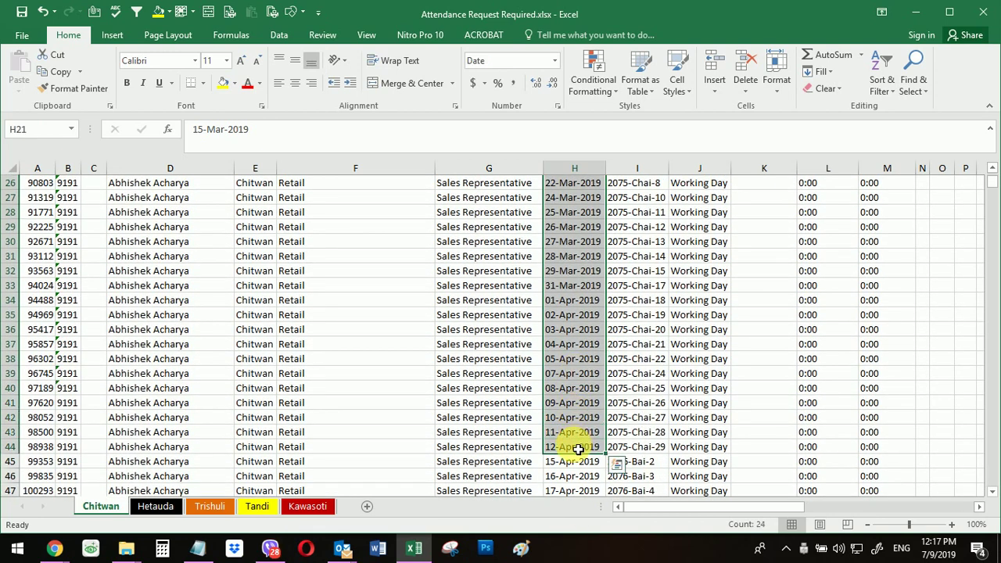
scroll(575, 447, "up", 4)
left_click(573, 290)
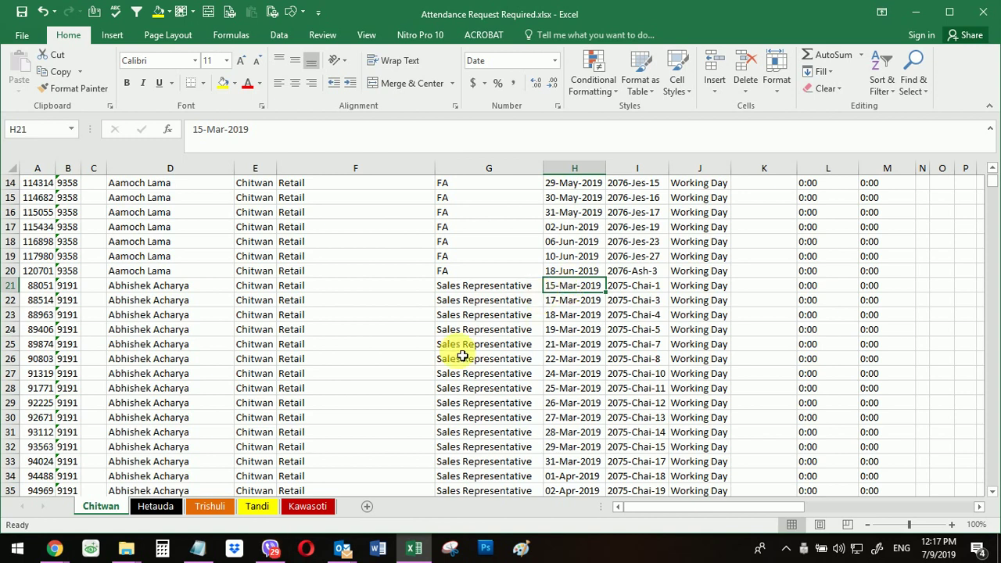
Go to the Time Attendance Request page of the HR portal and open a new attendance request form from the calendar
mouse_move(54, 549)
left_click(81, 478)
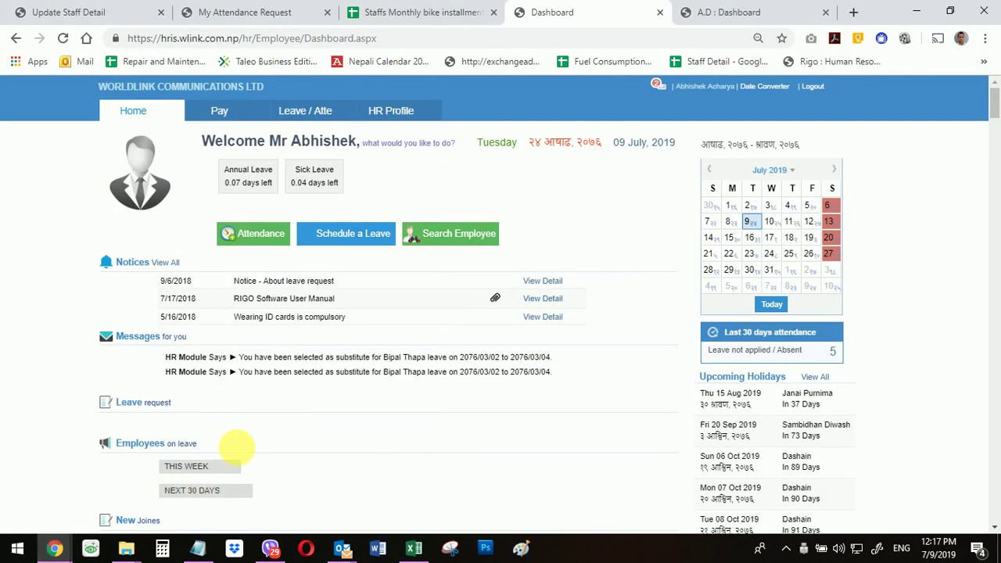
mouse_move(286, 126)
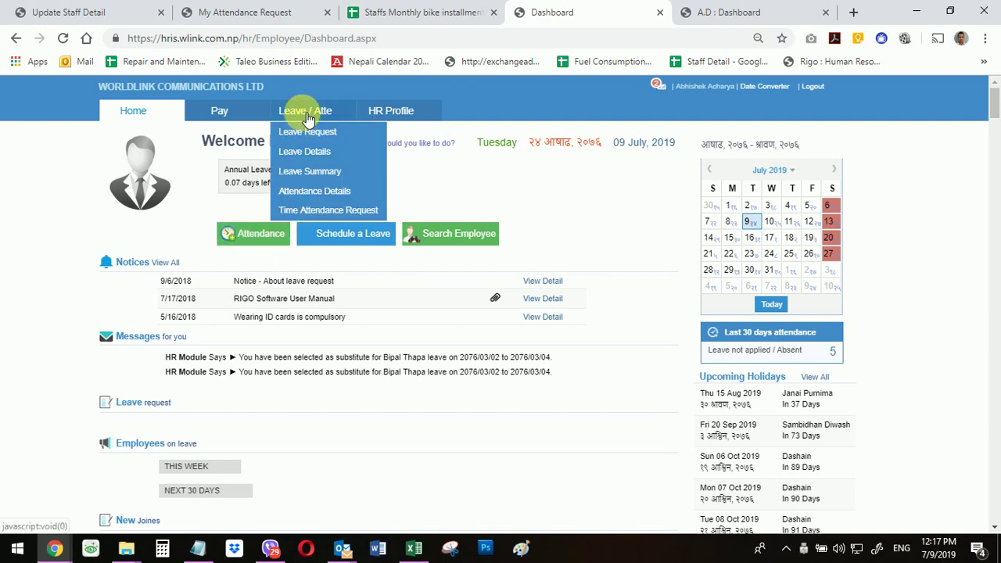
left_click(311, 213)
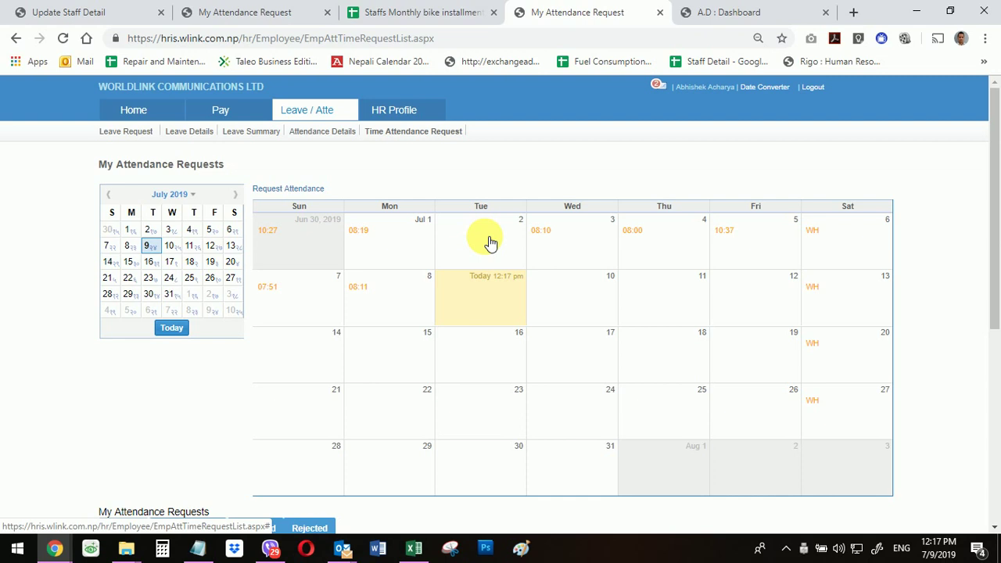
left_click(414, 549)
left_click(412, 550)
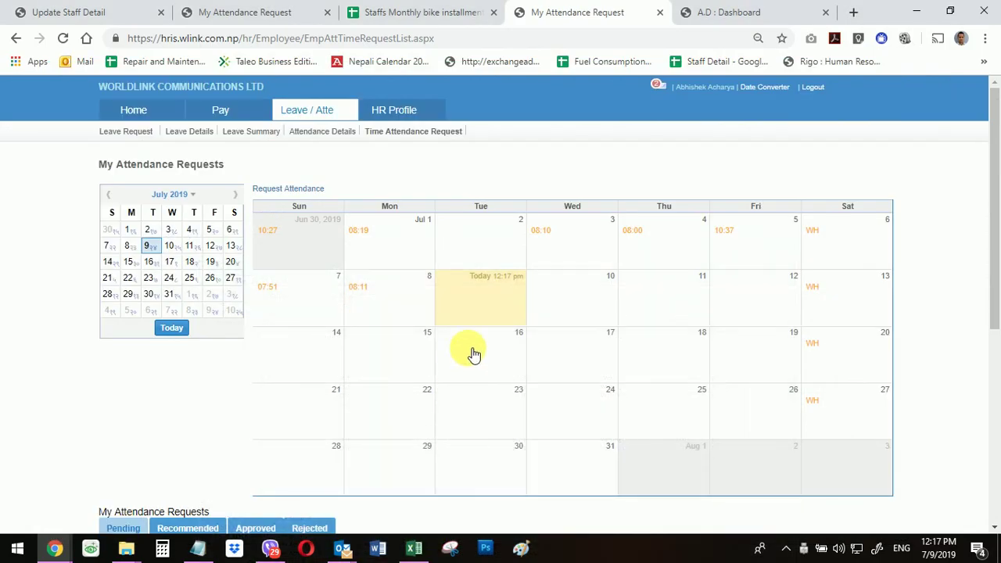
left_click(395, 295)
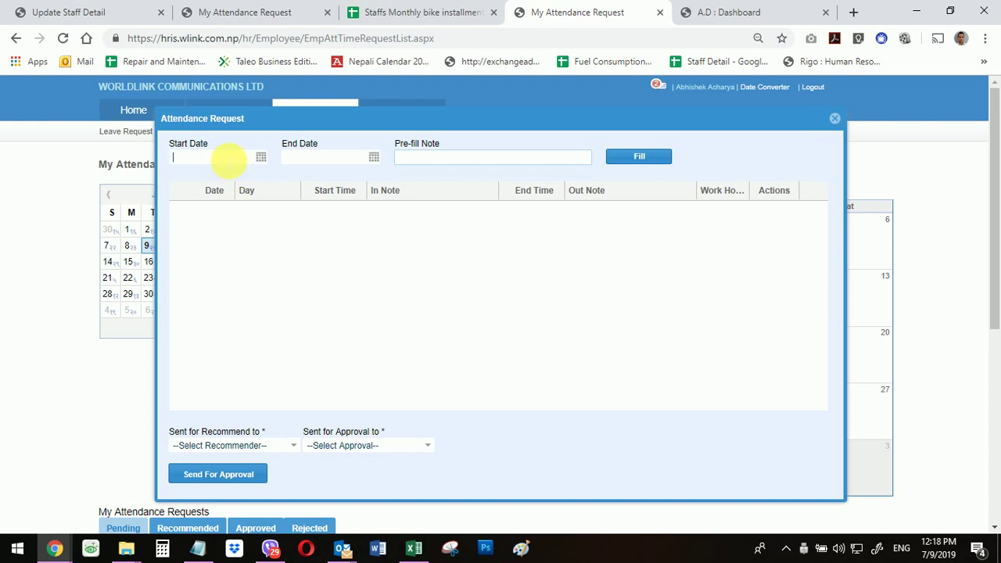
Highlight row 21 of the Excel attendance sheet, dated 15-Mar-2019, in yellow
key("alt+Tab")
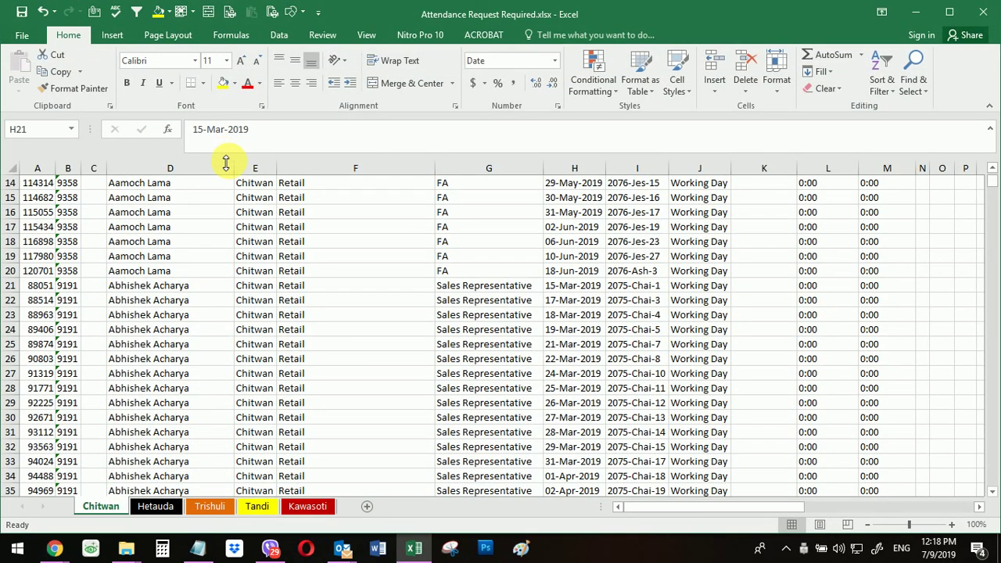
left_click(577, 288)
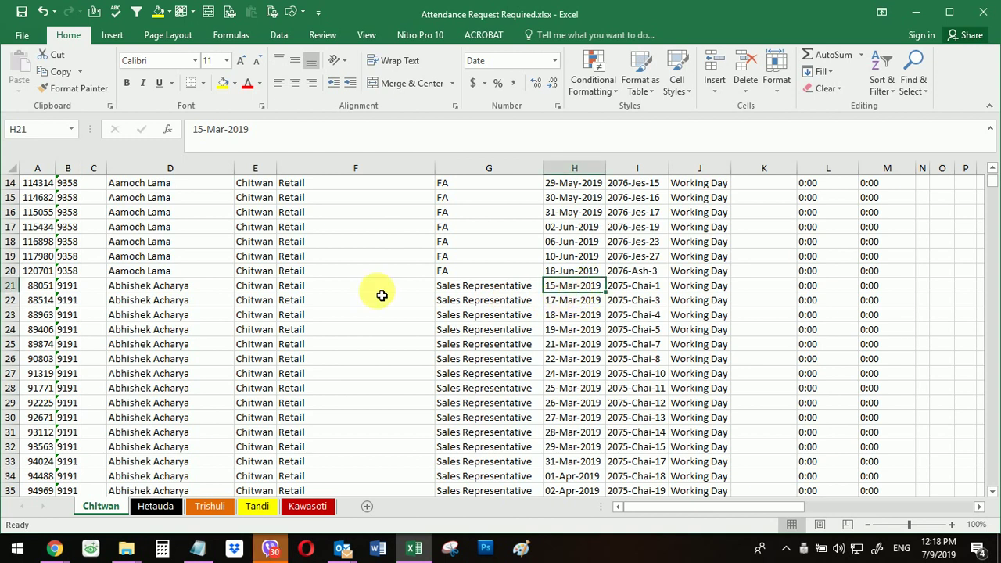
left_click(10, 285)
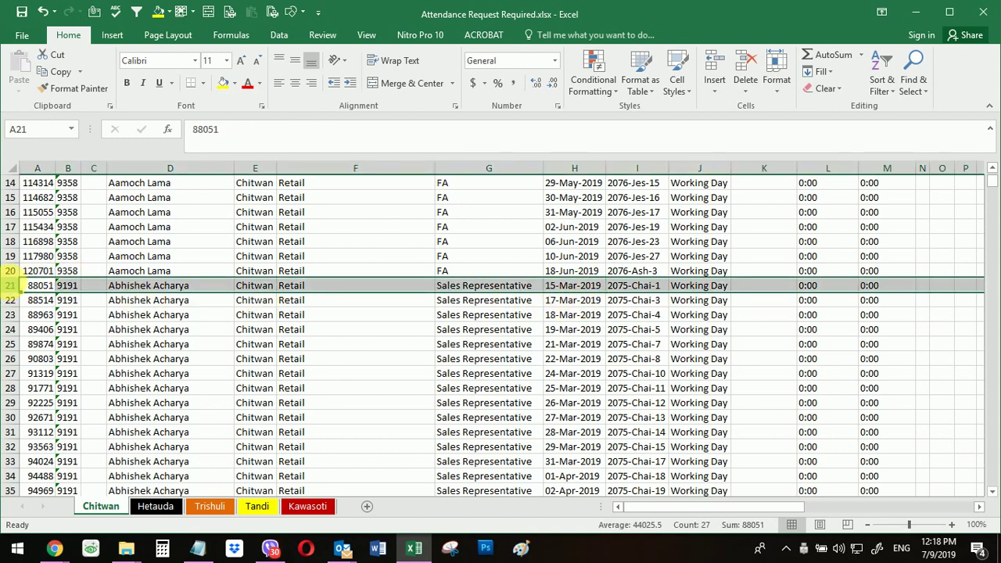
left_click(223, 83)
left_click(521, 301)
left_click(585, 288)
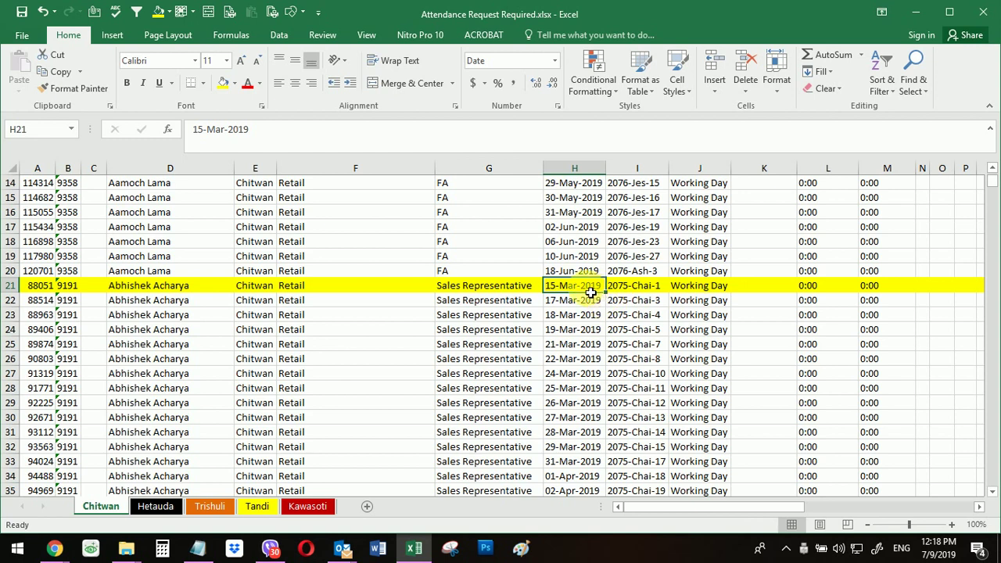
Set the start date of the attendance request in the HR portal to 3/15/2019
key("alt+Tab")
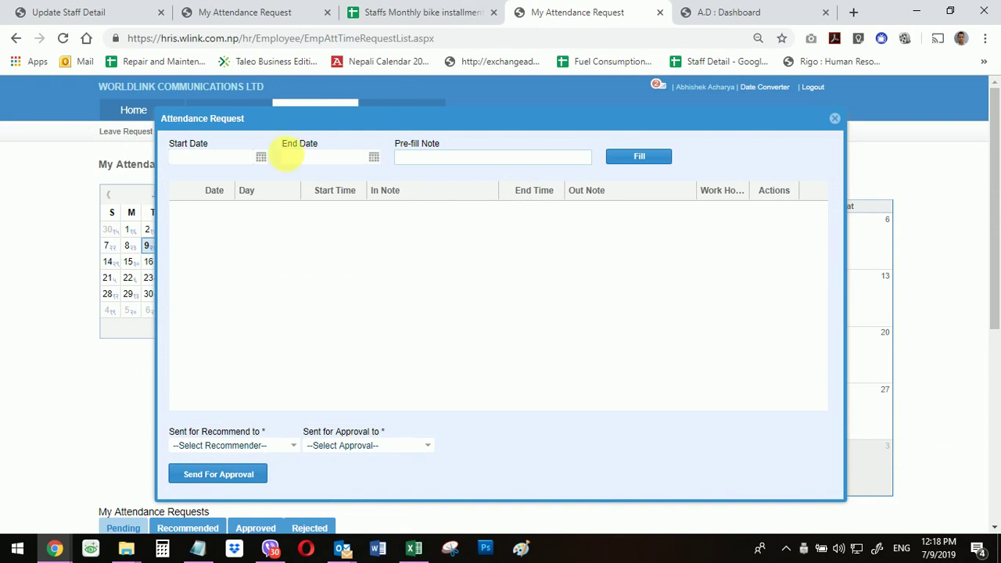
left_click(231, 159)
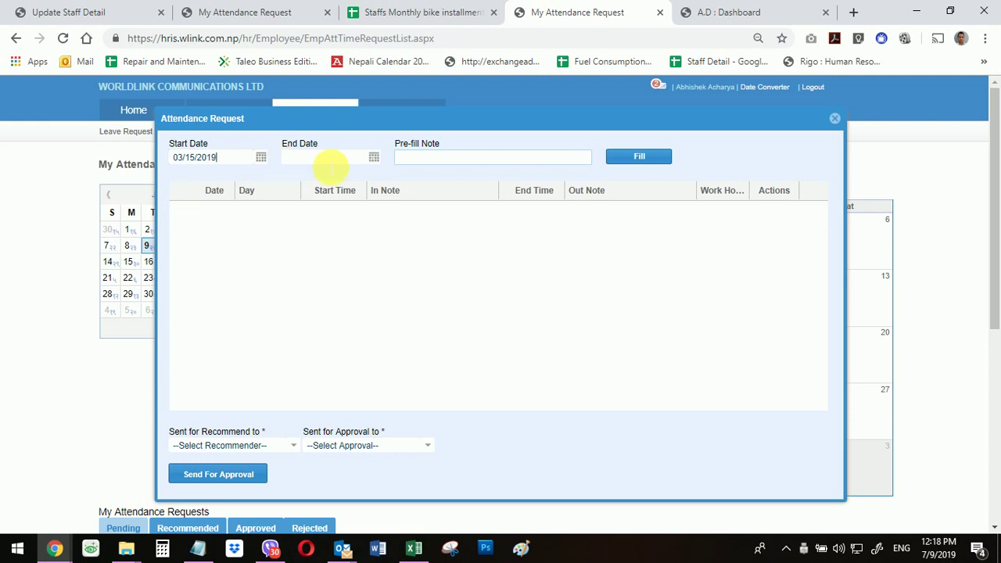
left_click(333, 161)
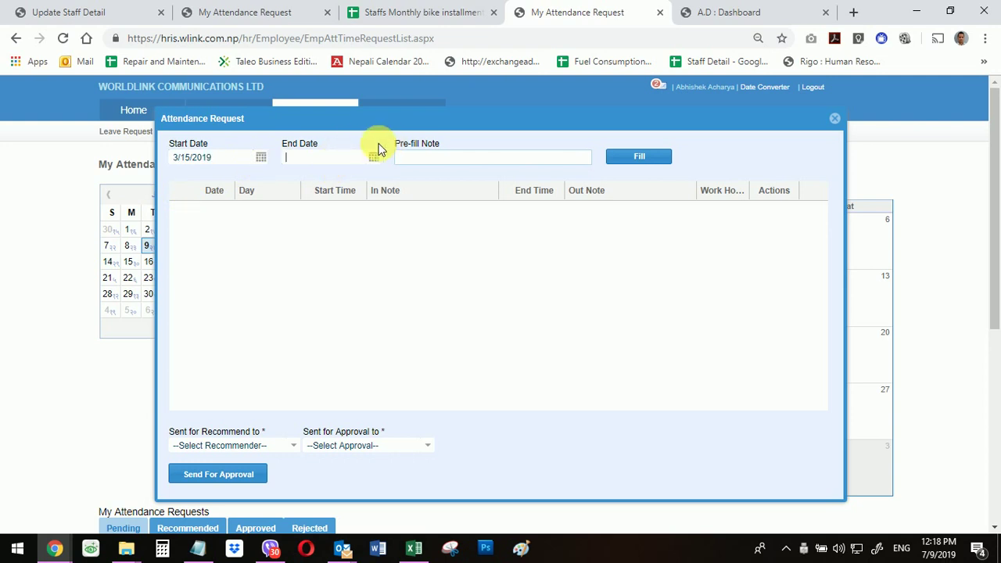
Review the employee's March dates in the Excel sheet and highlight the 31-Mar-2019 cell H33 in yellow
key("alt+Tab")
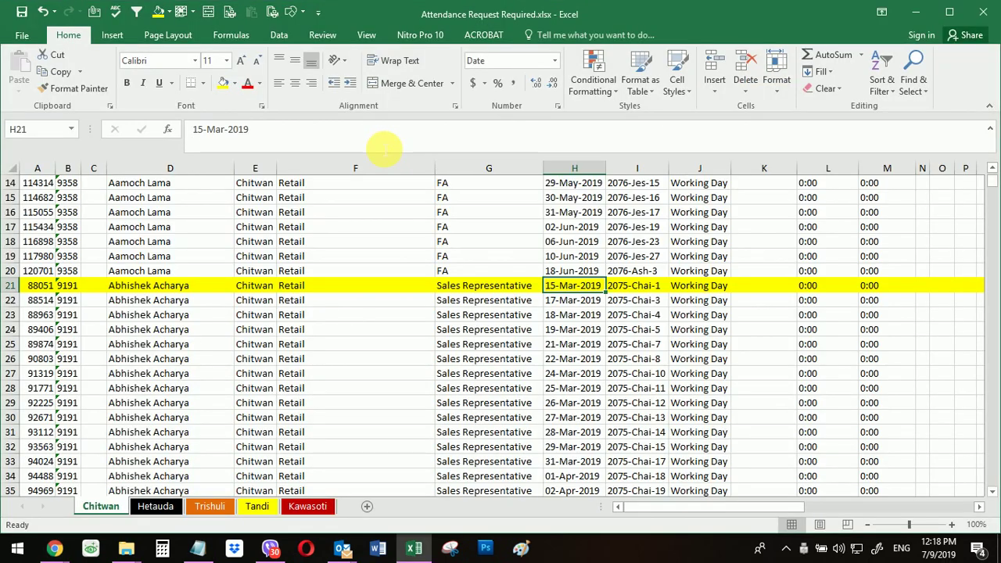
scroll(579, 313, "down", 2)
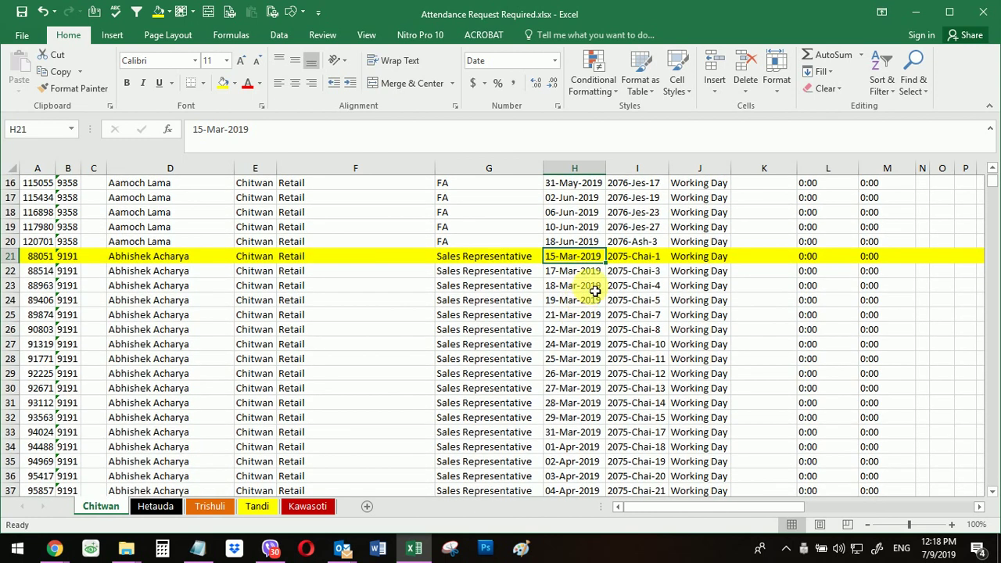
left_click_drag(586, 261, 586, 437)
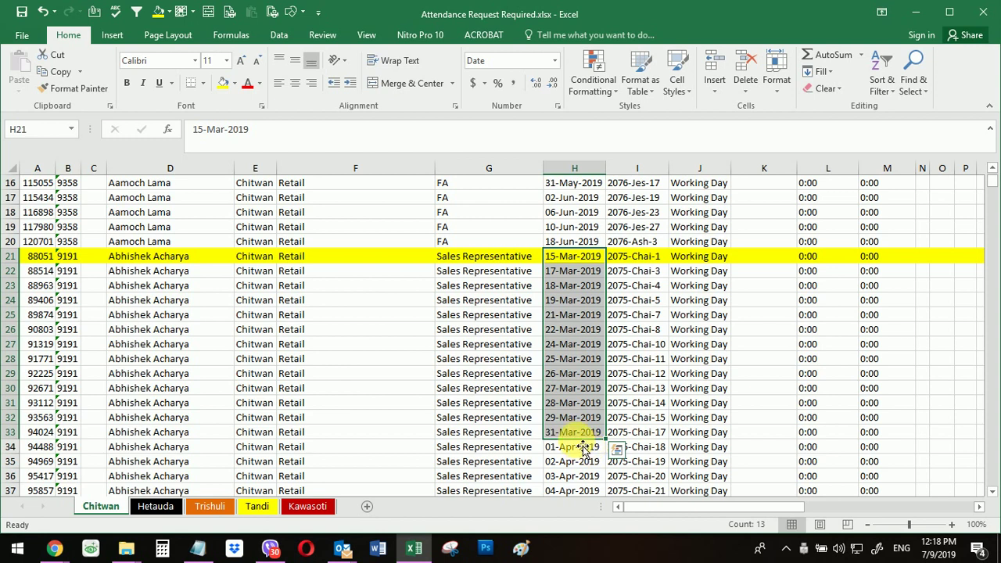
left_click(585, 434)
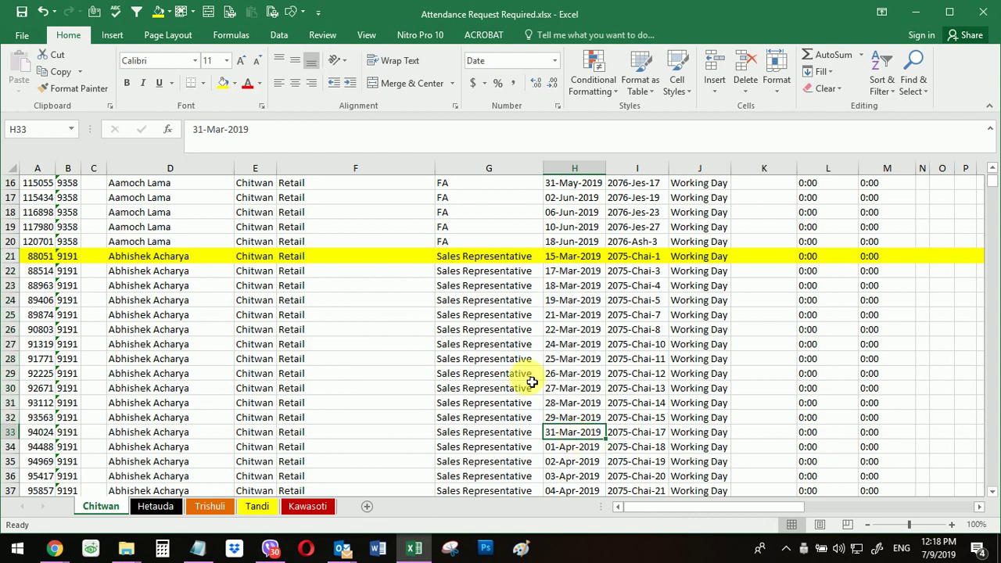
left_click(223, 83)
Copy the start date into the End Date of the portal's attendance request and set it to 3/31/2019
key("alt+Tab")
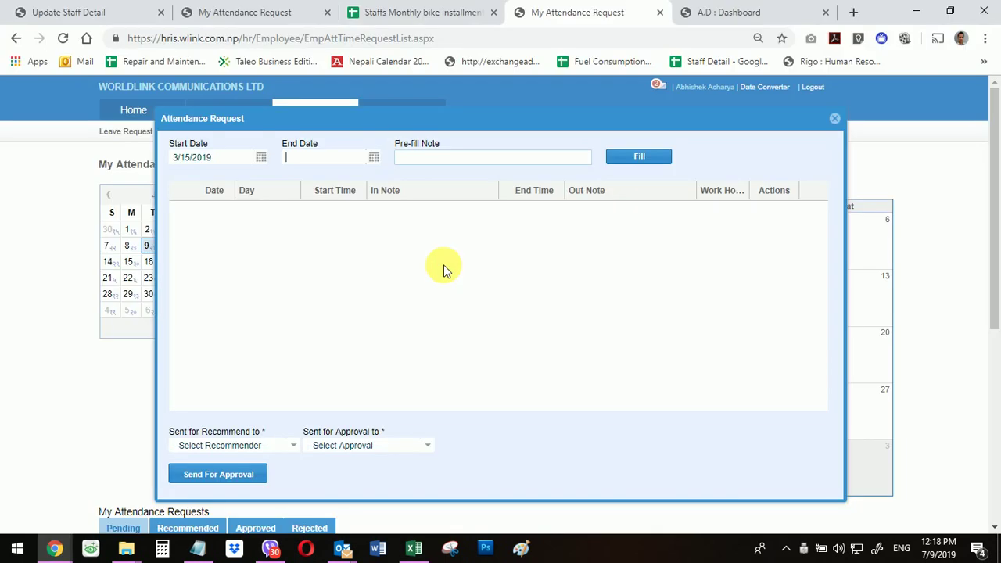
left_click_drag(209, 157, 145, 129)
key("ctrl+c")
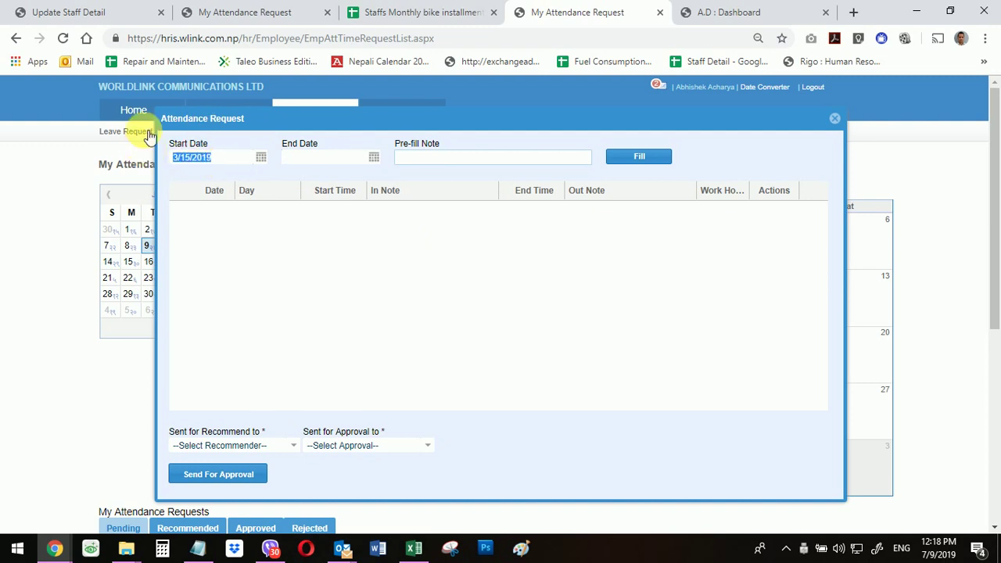
left_click(331, 156)
key("ctrl+v")
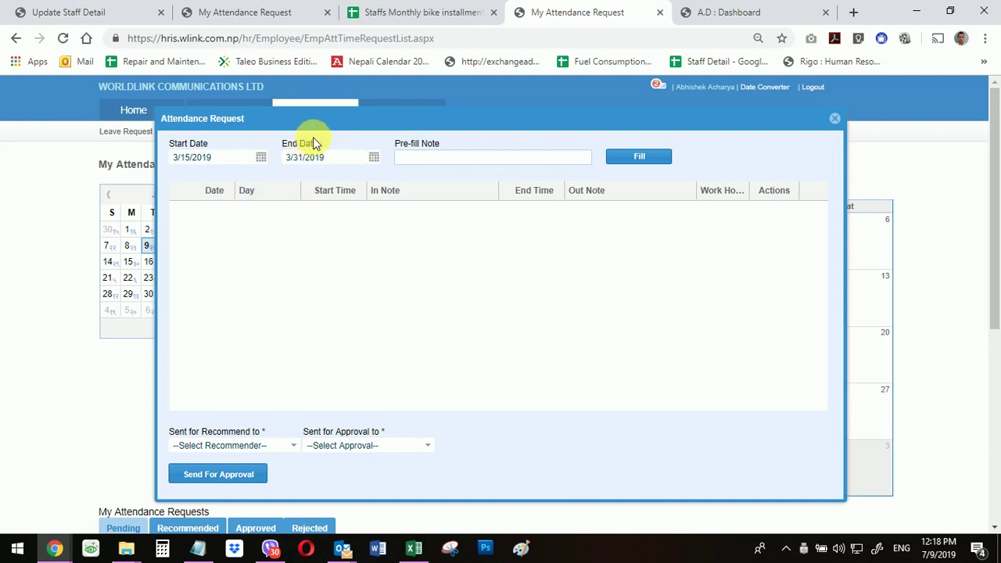
Enter the pre-fill note "Field Sales activities" and fill the request table with the dates in the range
left_click(442, 157)
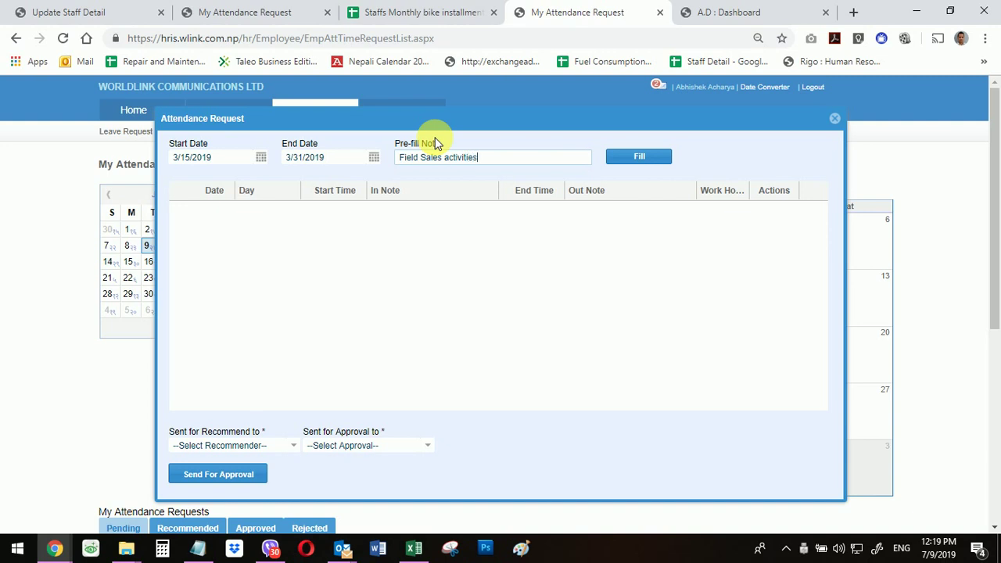
left_click(649, 156)
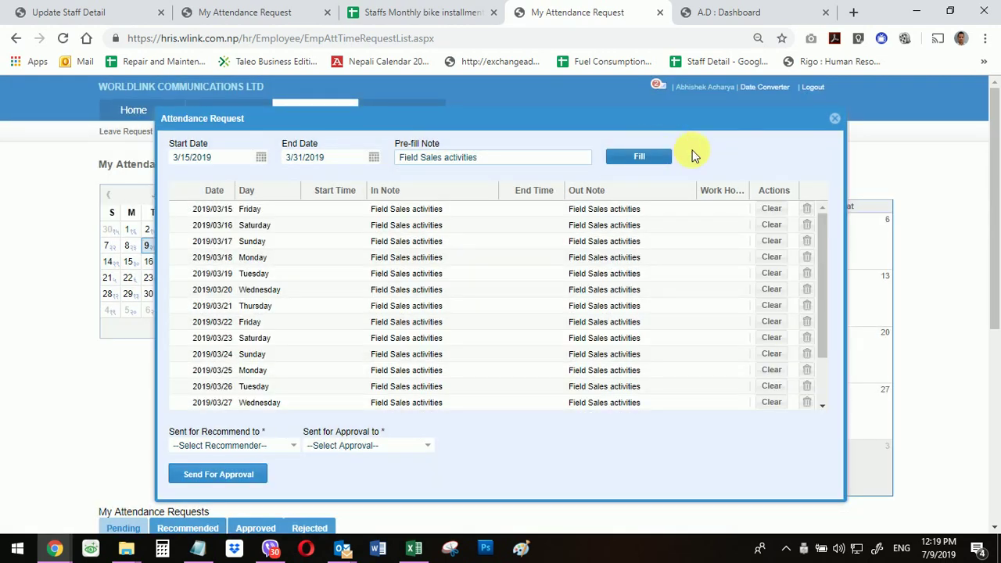
scroll(489, 304, "down", 1)
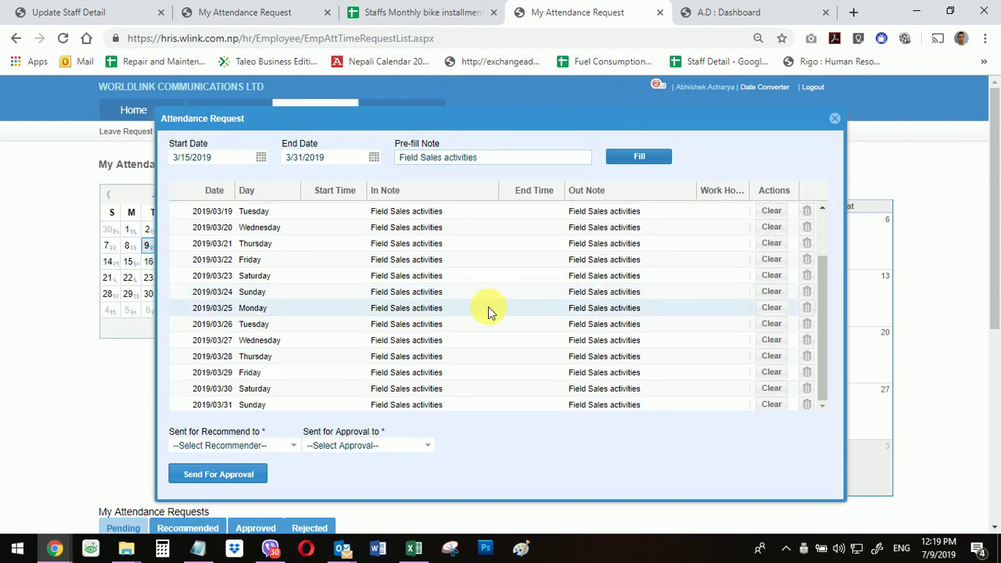
scroll(489, 307, "up", 1)
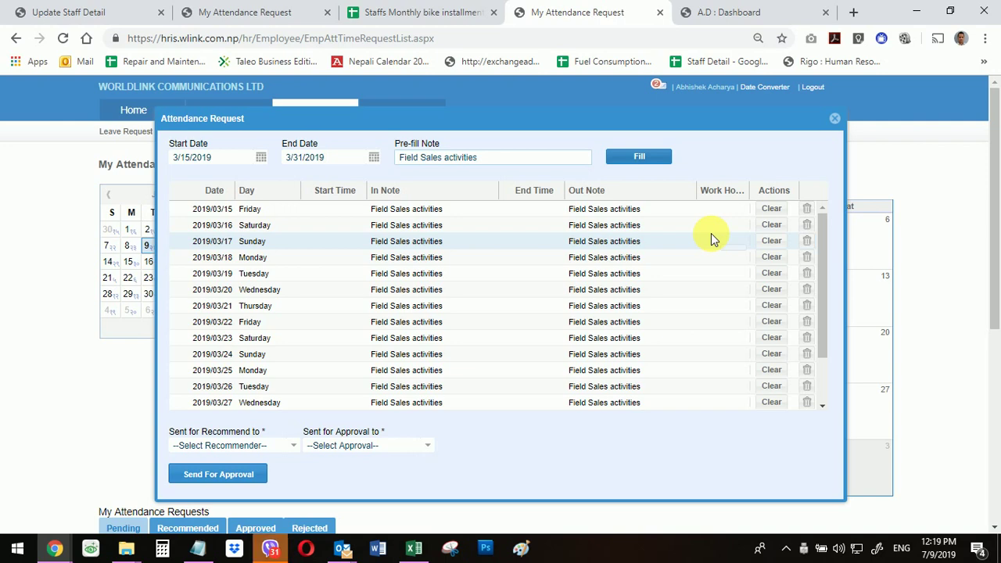
Compare the request dates with the Excel sheet and remove the 2019/03/16 Saturday row from the attendance request
key("alt+Tab")
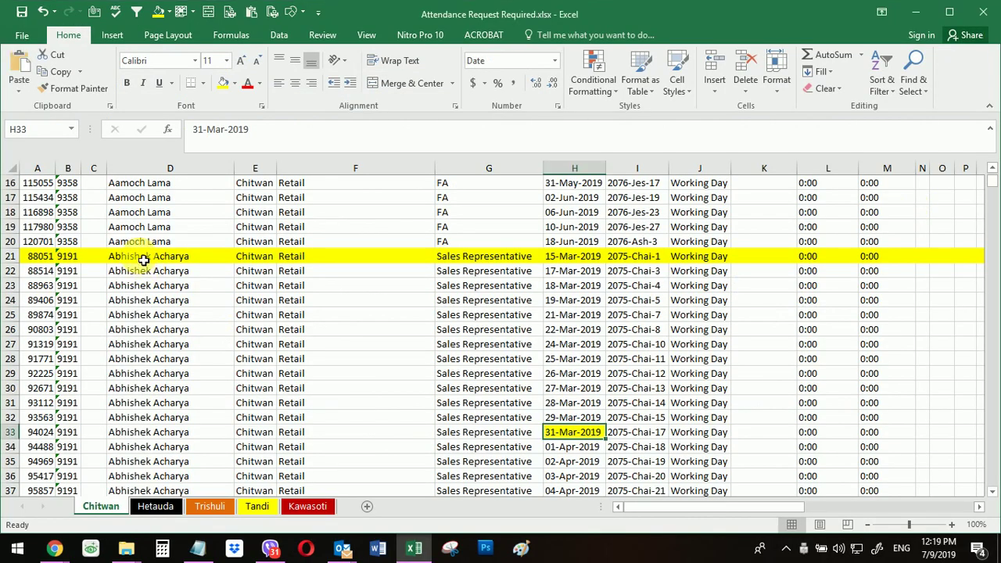
left_click(579, 278)
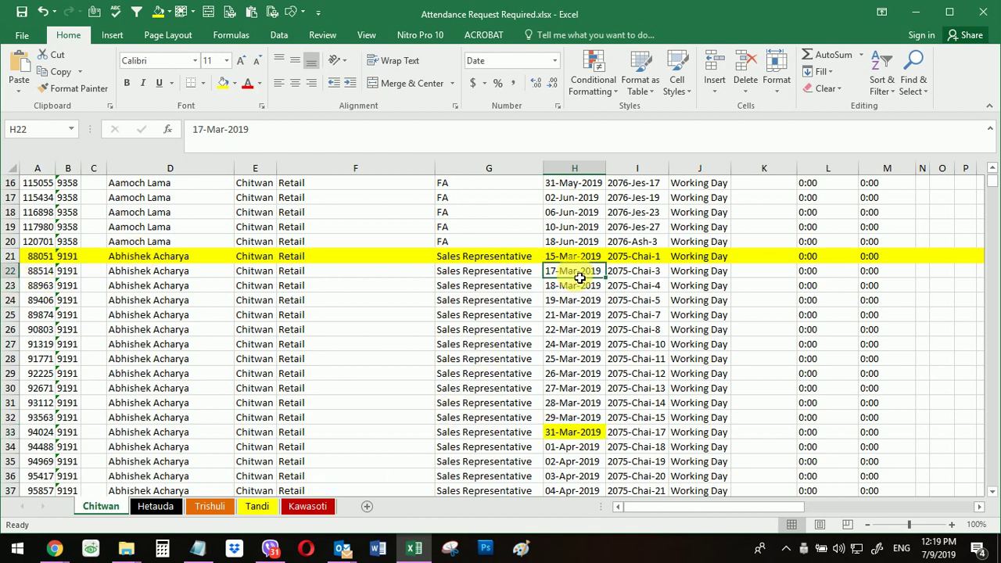
key("alt+Tab")
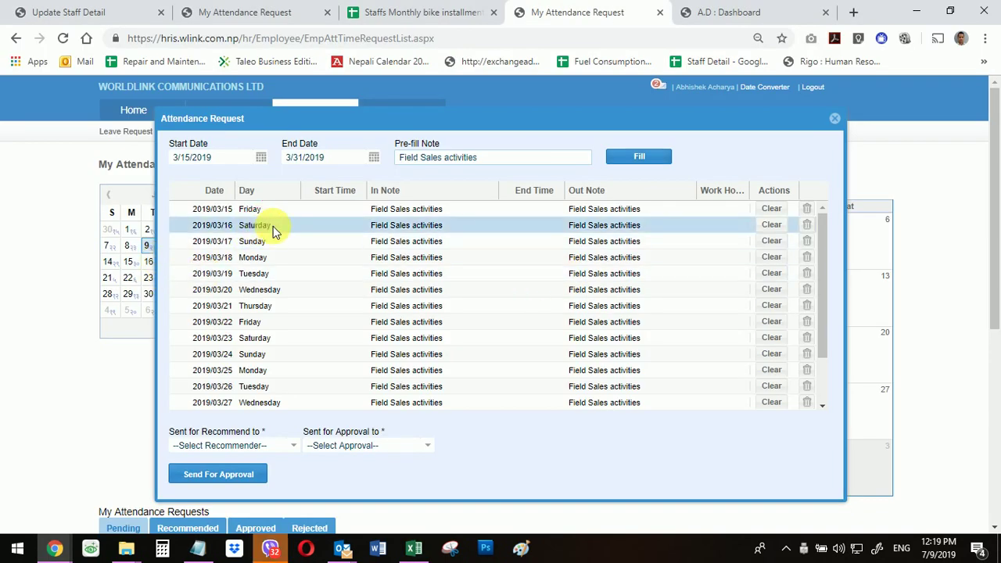
Compare the request dates with the Excel sheet's March dates and remove the 2019/03/20 Wednesday row from the attendance request
key("alt+Tab")
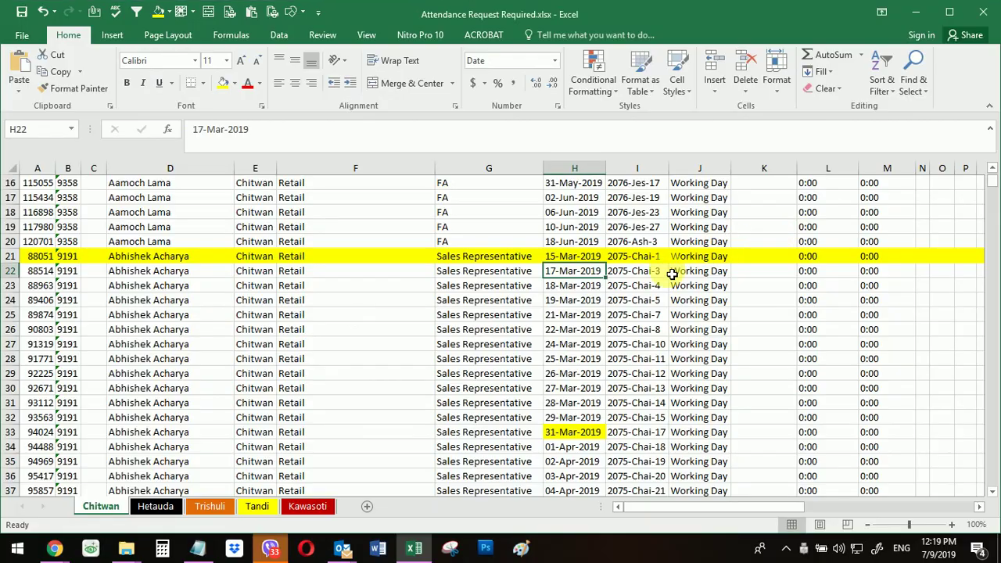
left_click(573, 315)
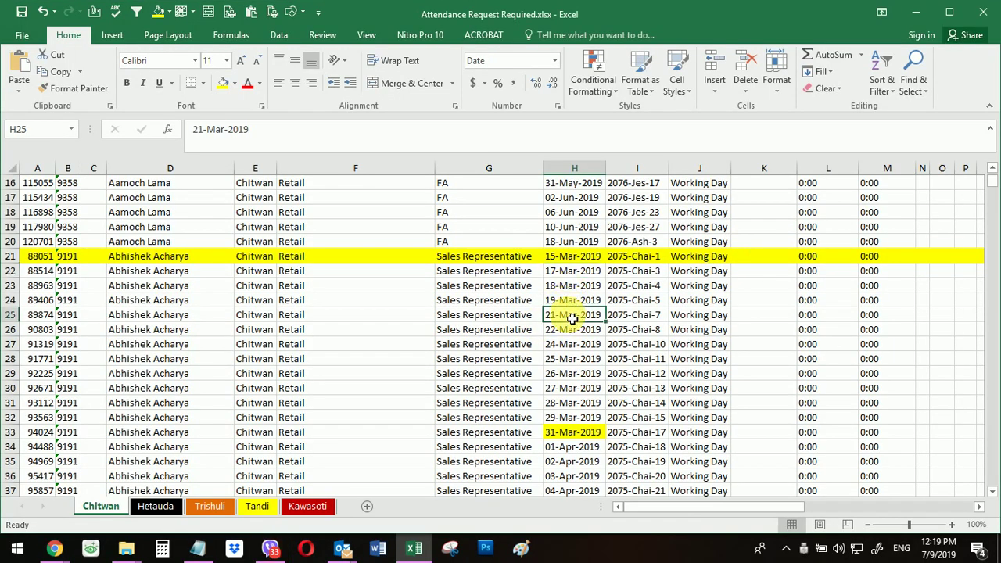
key("alt+Tab")
left_click(254, 273)
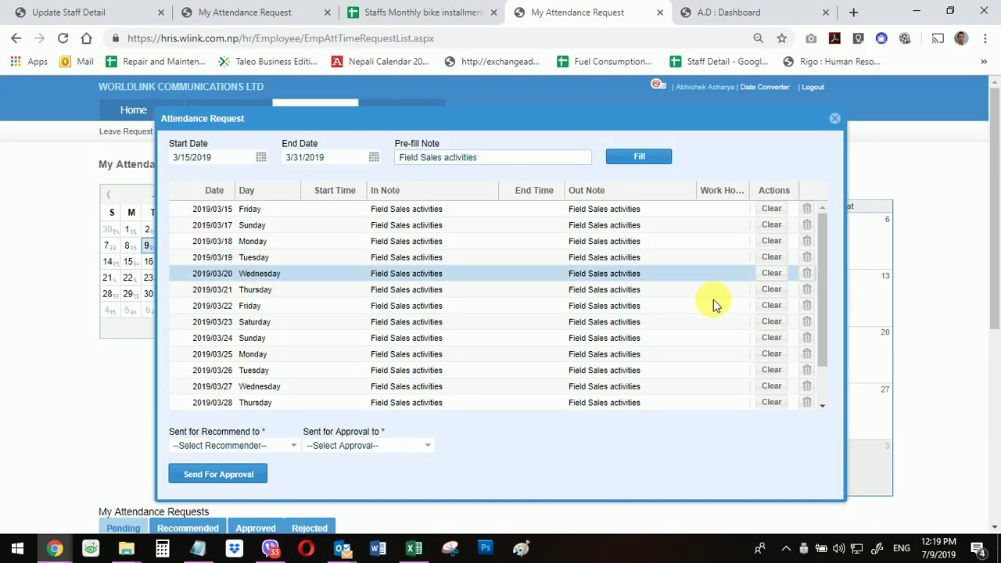
Check the dates following 21-Mar-2019 in the Excel sheet and remove the 2019/03/23 Saturday row from the attendance request
key("alt+Tab")
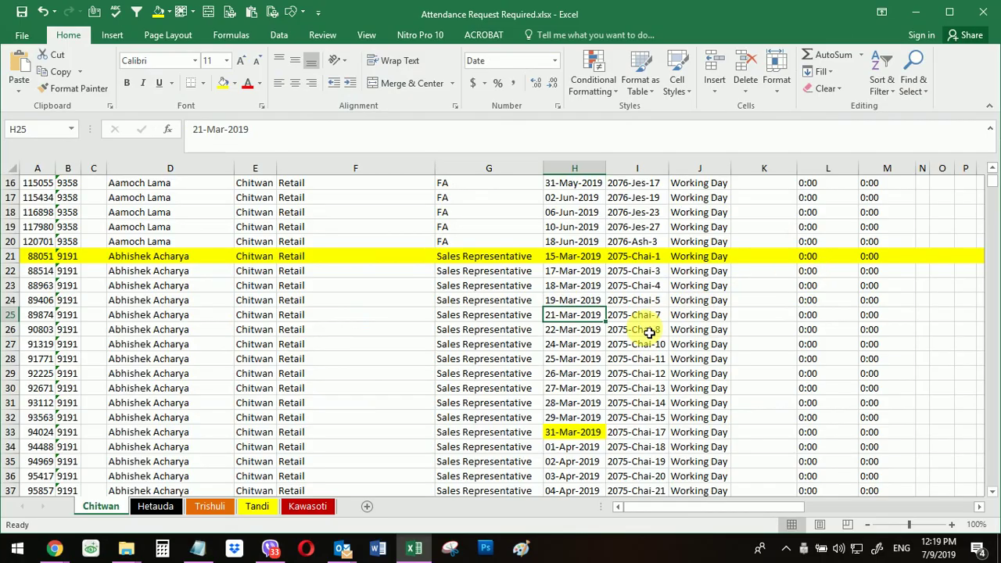
key("alt+Tab")
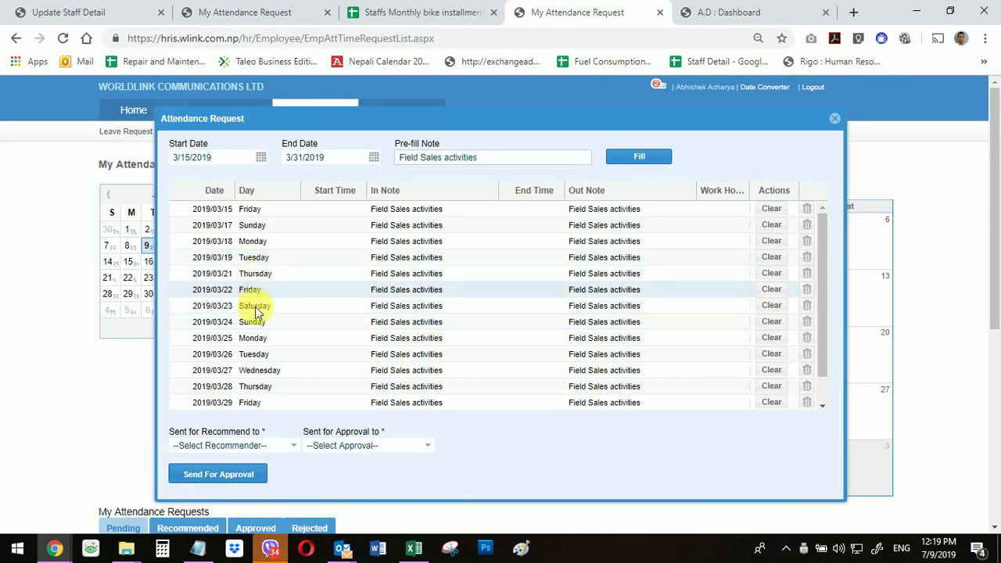
left_click(329, 307)
Check the remaining dates up to 31-Mar-2019 in the Excel sheet and remove the 2019/03/30 Saturday row from the attendance request
key("alt+Tab")
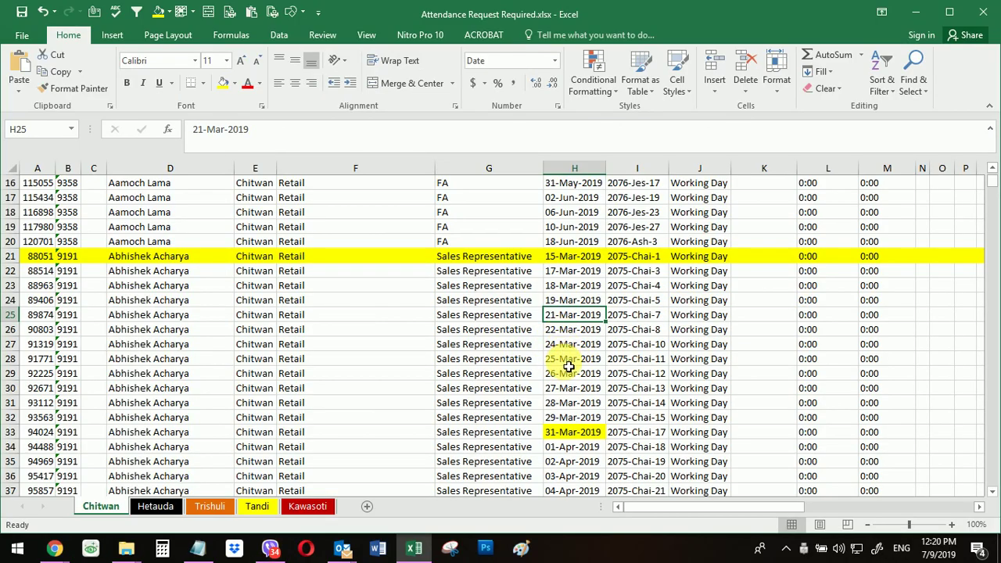
left_click(572, 434)
key("alt+Tab")
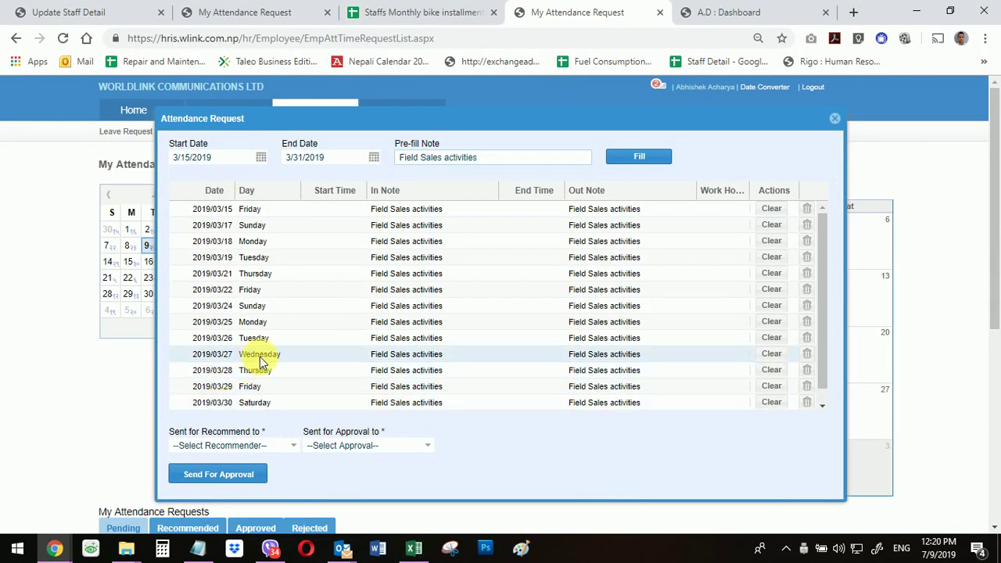
left_click(261, 405)
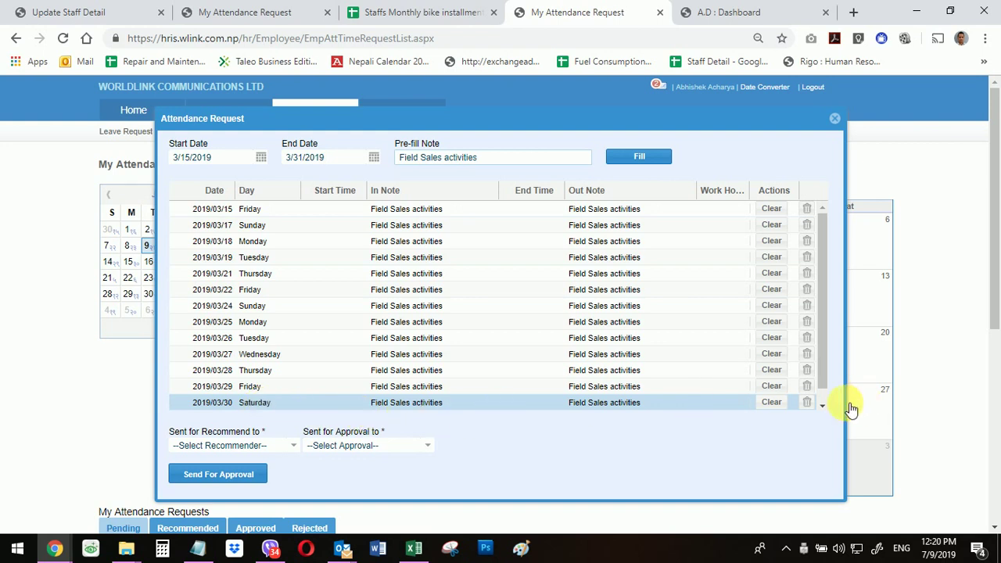
left_click(812, 405)
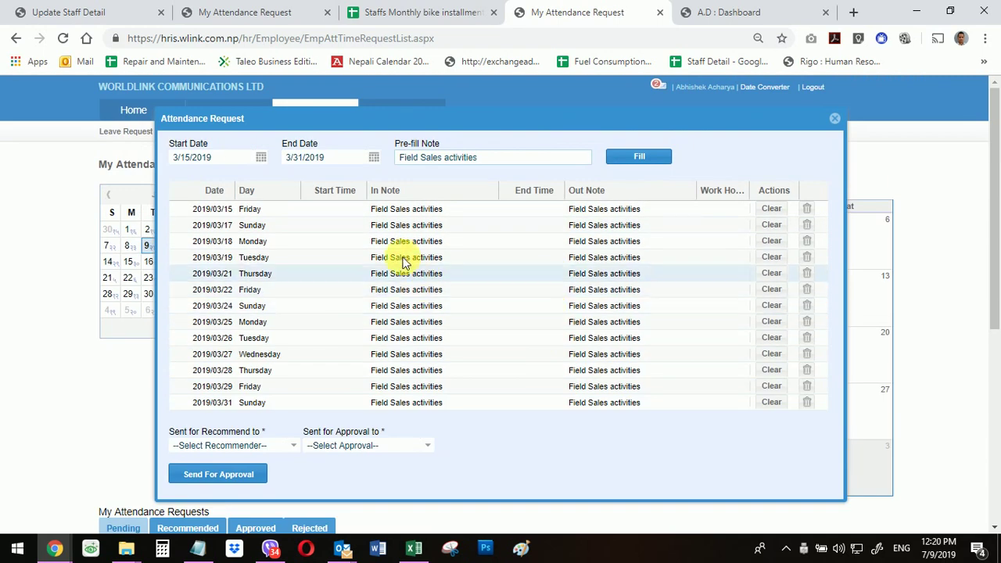
Set the Start Time of the 2019/03/15 row to 9:30 am and copy that time for reuse
left_click(335, 212)
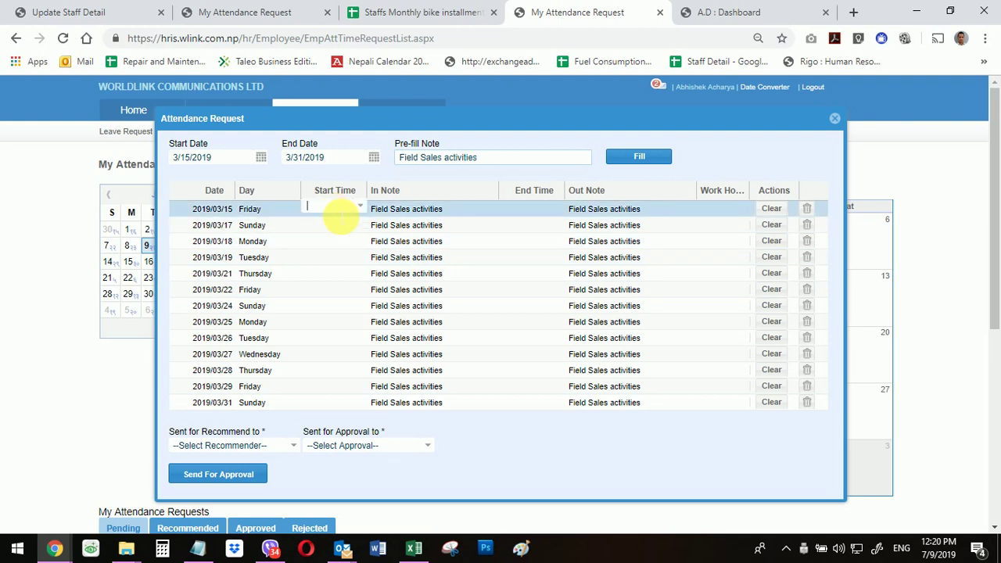
type("9:30 am")
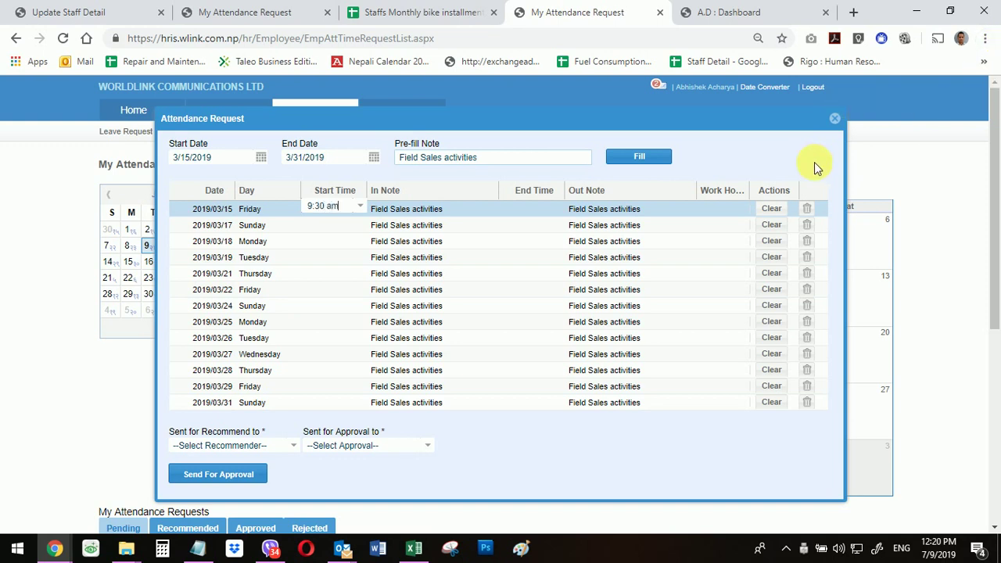
left_click(499, 258)
left_click(334, 207)
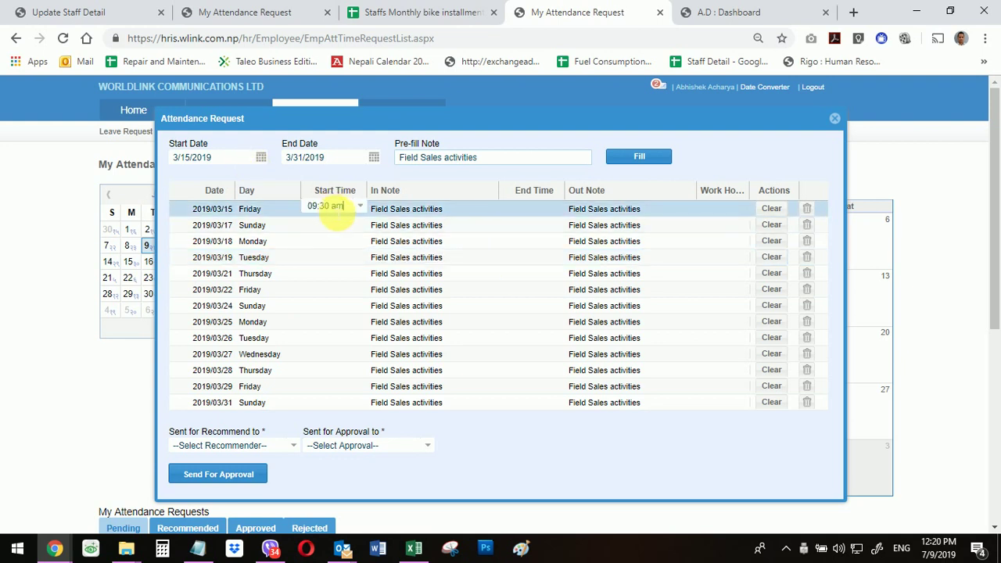
left_click(326, 206)
key("ctrl+c")
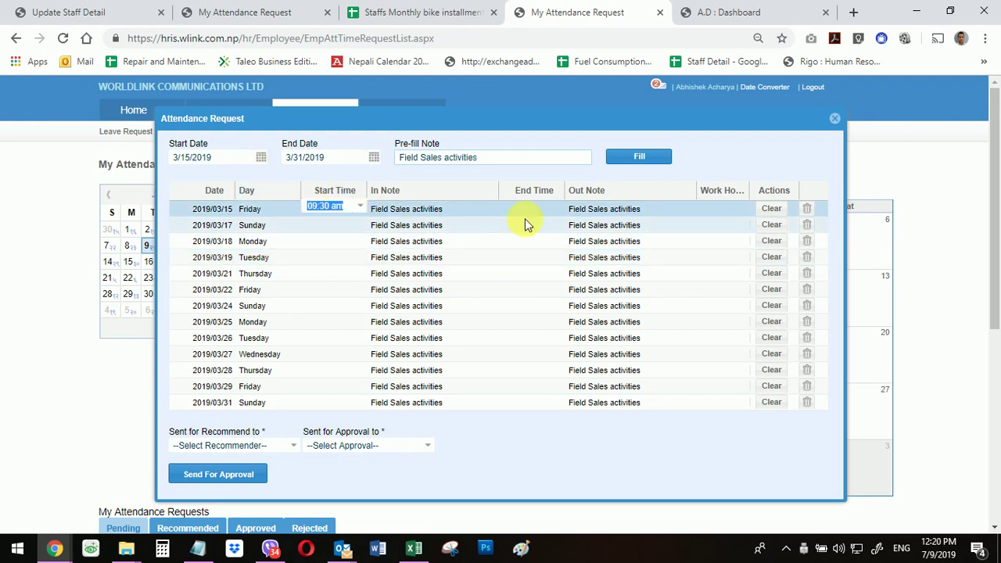
left_click(525, 262)
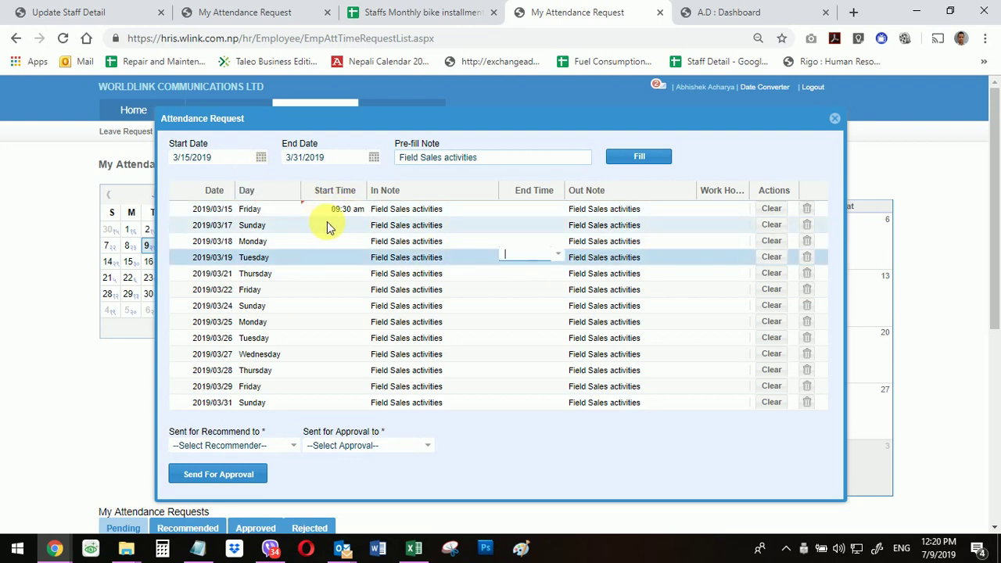
Paste the 09:30 am Start Time into the 2019/03/17, 03/18, 03/19 and 03/21 rows
left_click(331, 225)
key("ctrl+v")
left_click(514, 289)
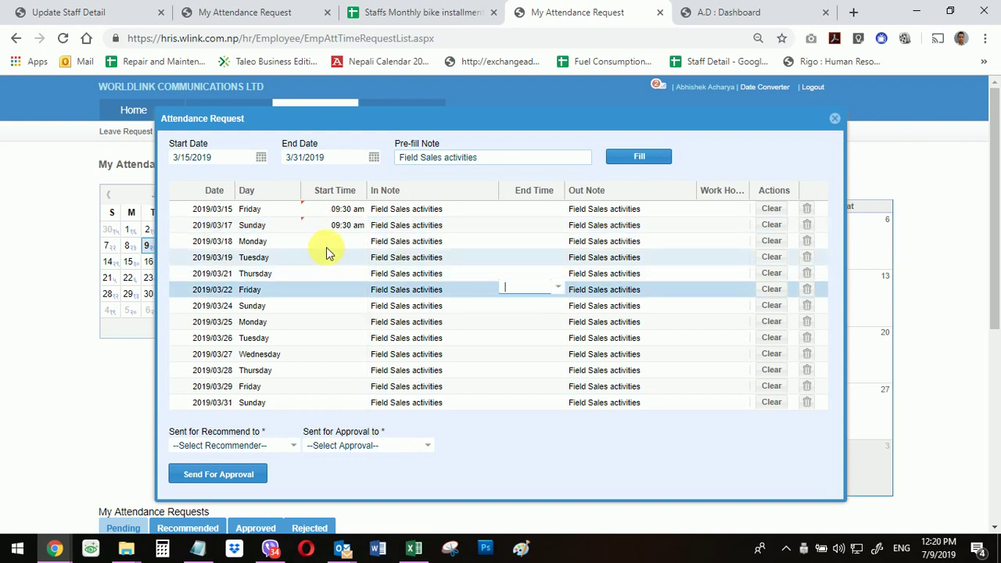
left_click(332, 241)
key("ctrl+v")
left_click(517, 286)
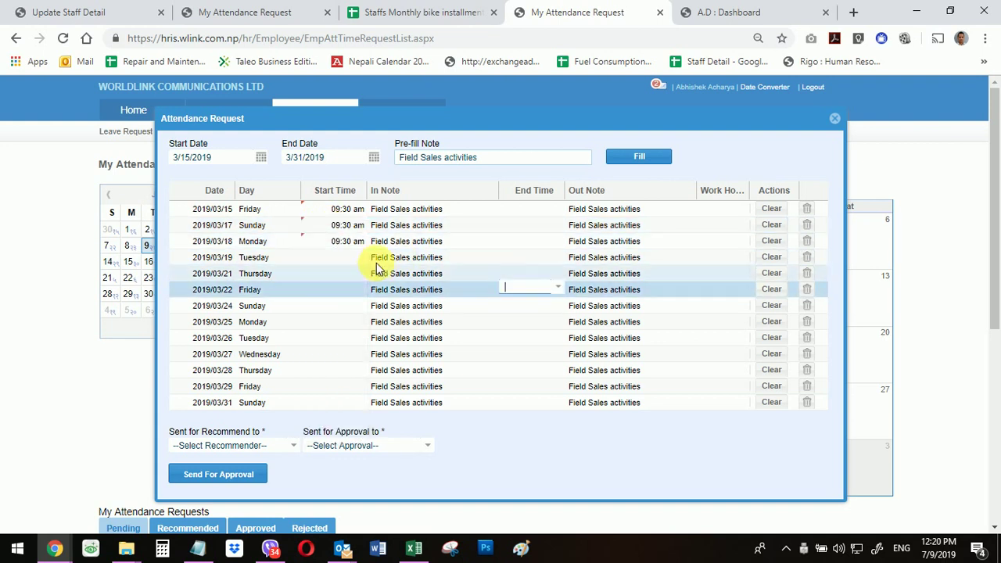
left_click(343, 259)
key("ctrl+v")
left_click(492, 306)
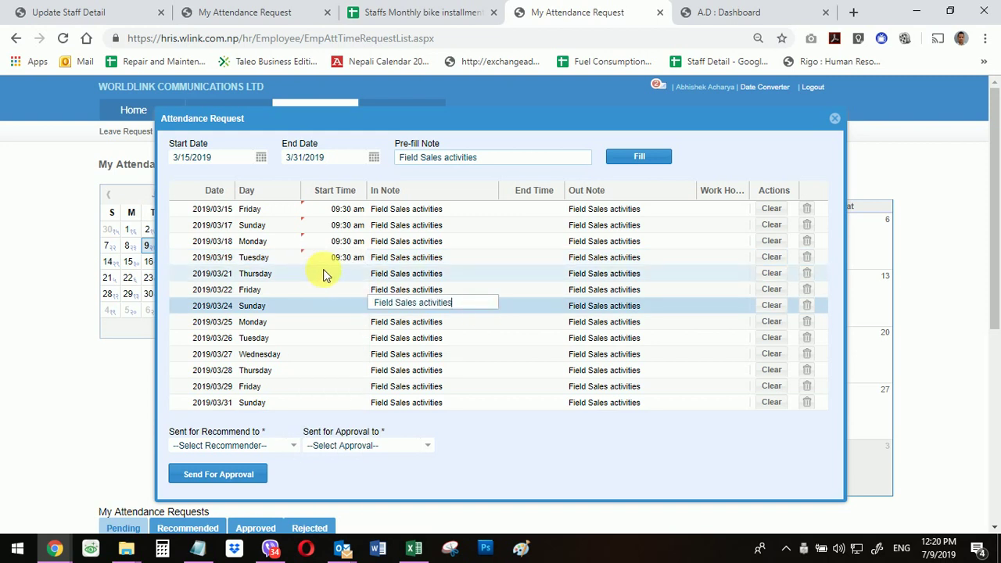
left_click(332, 273)
key("ctrl+v")
left_click(469, 335)
Paste the 09:30 am Start Time into the 2019/03/22, 03/24, 03/25 and 03/26 rows
left_click(336, 289)
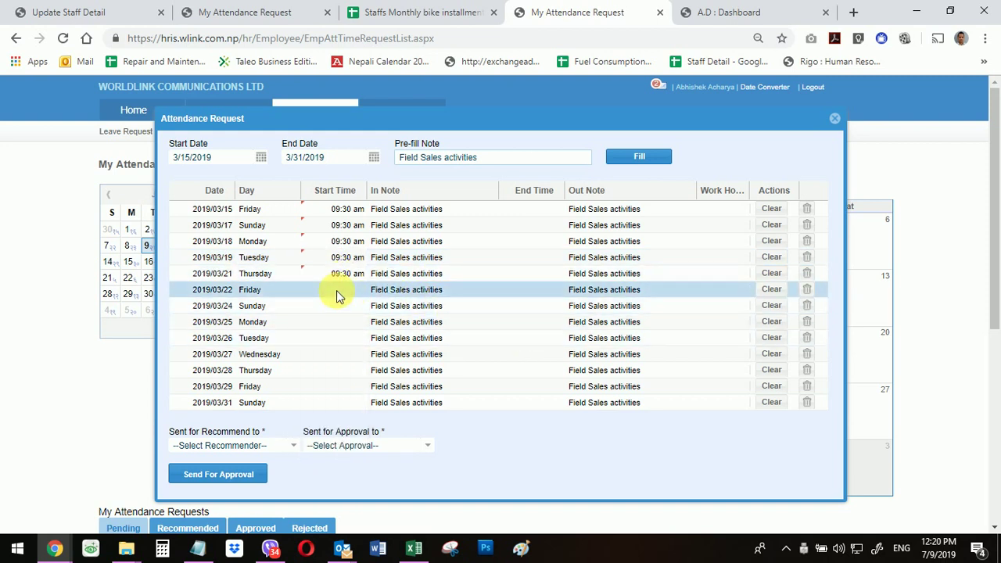
key("ctrl+v")
left_click(519, 337)
left_click(342, 306)
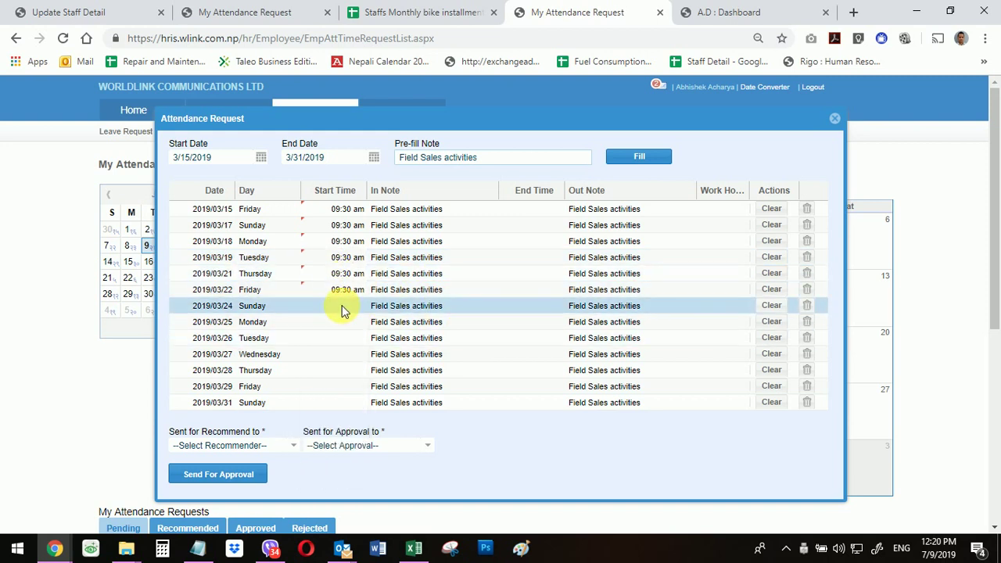
key("ctrl+v")
left_click(524, 354)
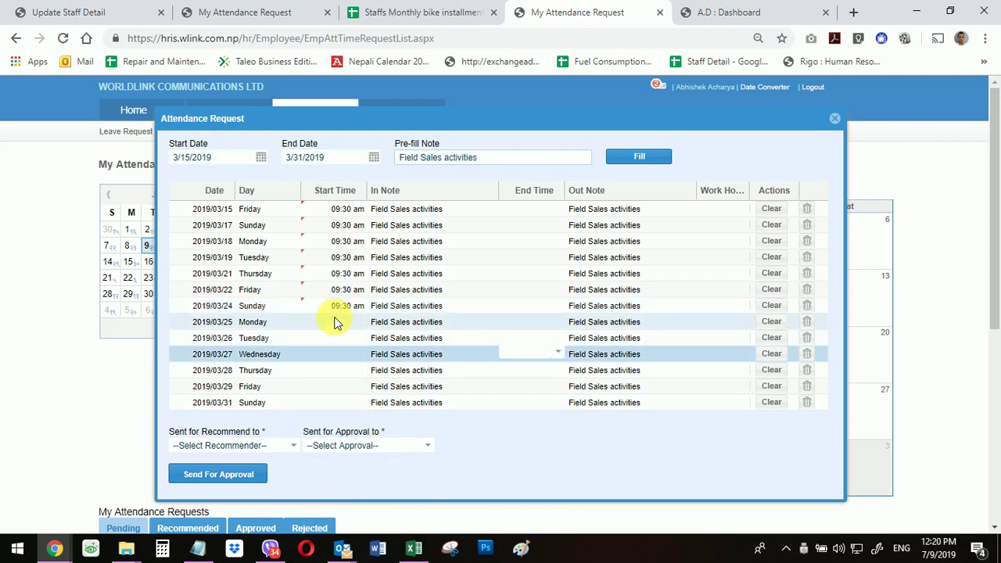
left_click(338, 321)
key("ctrl+v")
left_click(501, 352)
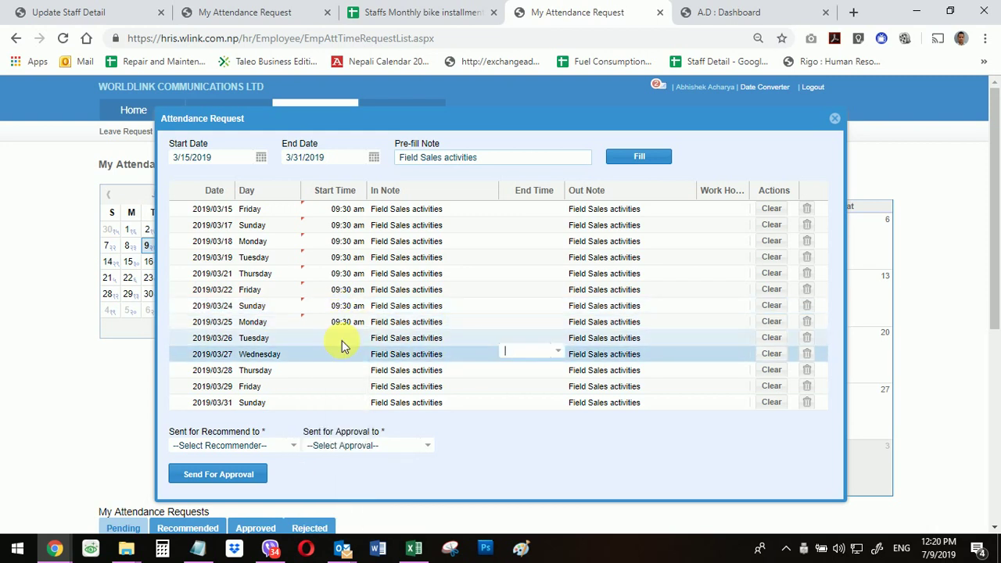
left_click(338, 338)
key("ctrl+v")
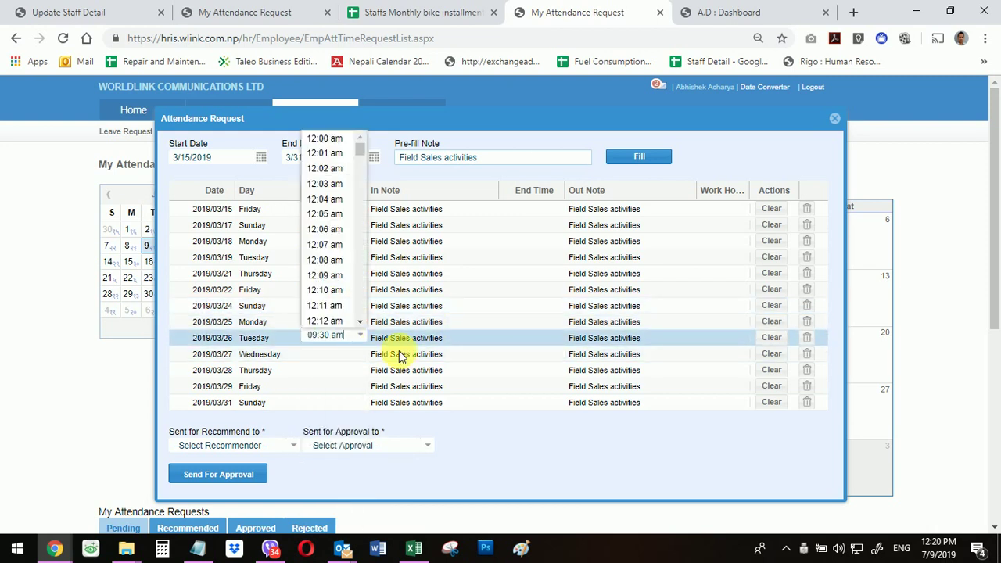
left_click(481, 370)
Paste the 09:30 am Start Time into the 2019/03/27, 03/28, 03/29 and 03/31 rows
left_click(332, 356)
key("ctrl+v")
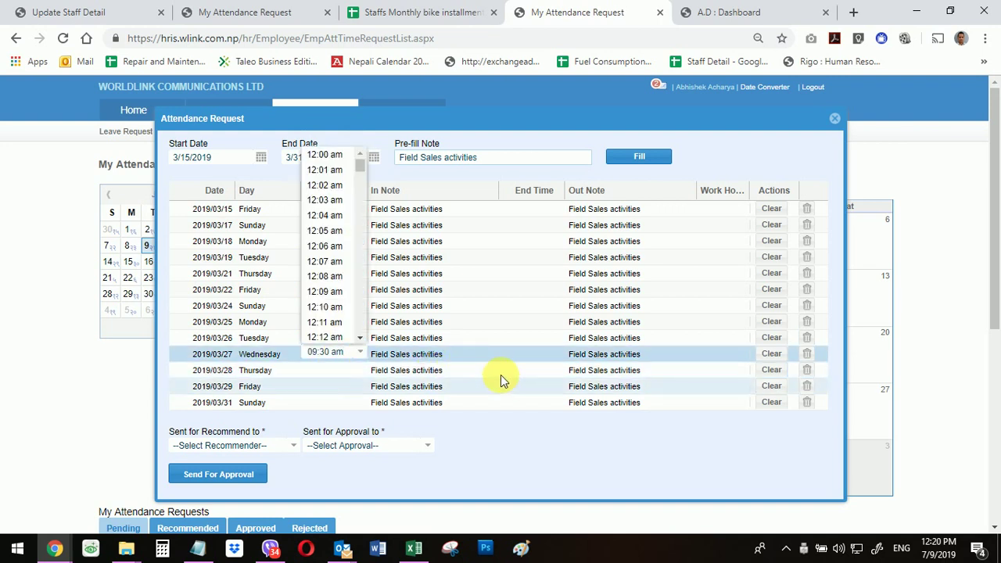
left_click(501, 370)
left_click(338, 370)
key("ctrl+v")
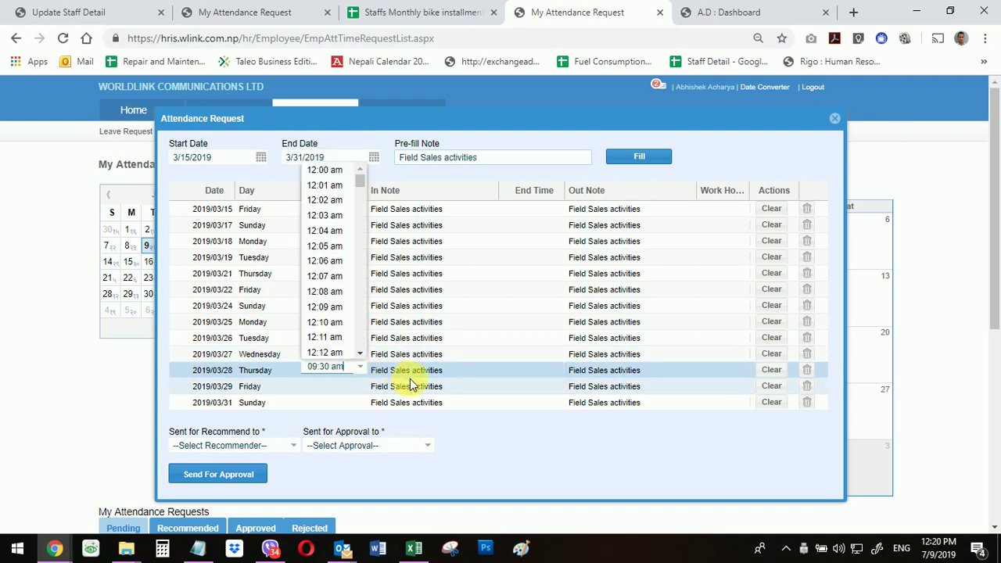
left_click(414, 386)
left_click(360, 388)
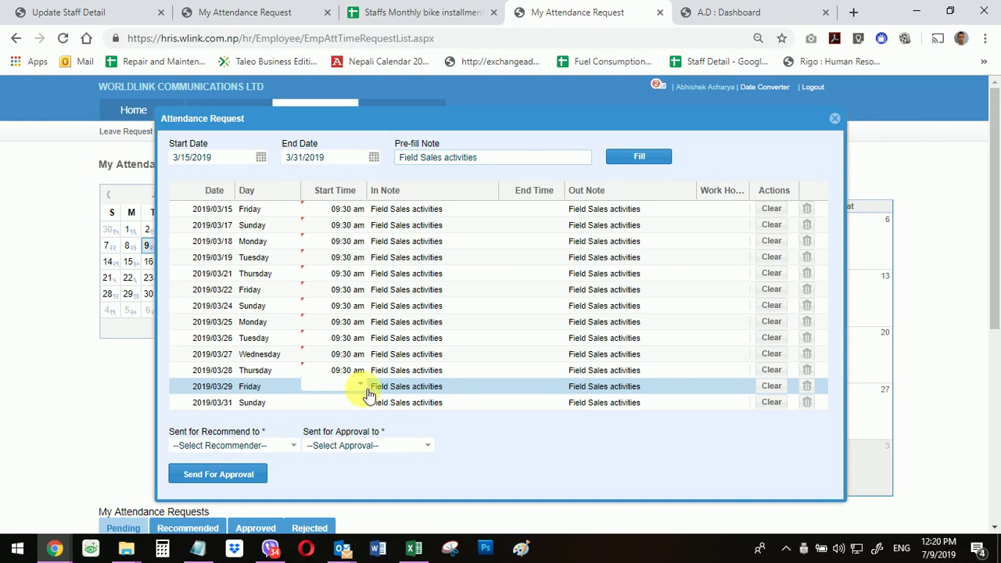
key("ctrl+v")
left_click(520, 355)
left_click(344, 400)
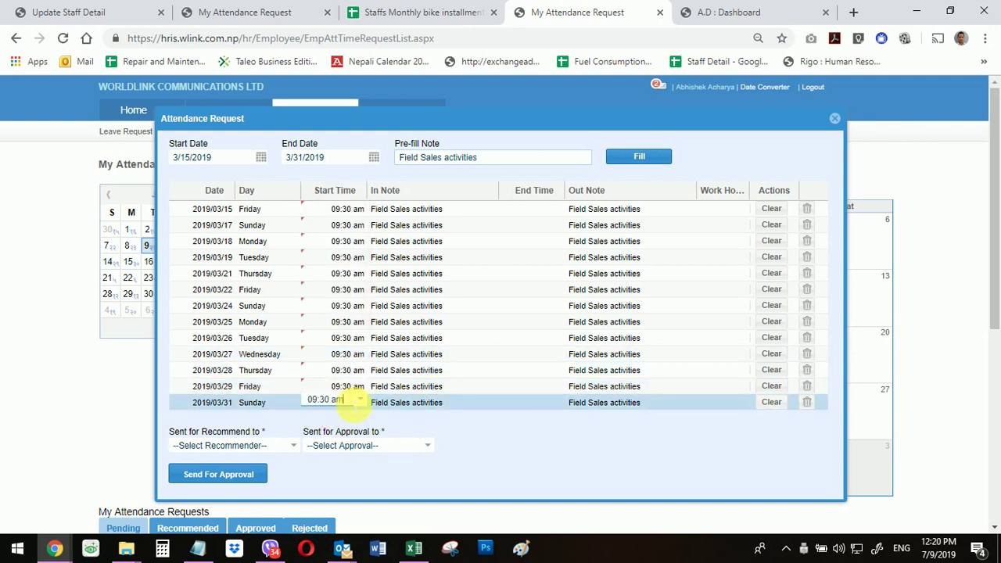
left_click(500, 339)
scroll(501, 339, "down", 2)
scroll(501, 314, "up", 2)
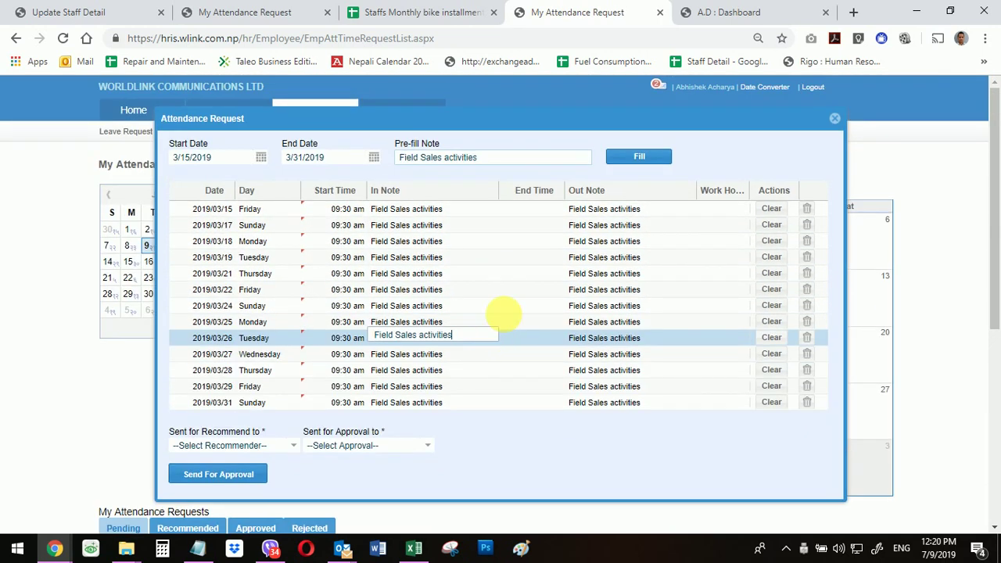
Set the End Time of the 2019/03/15 row to 05:30 pm
left_click(540, 209)
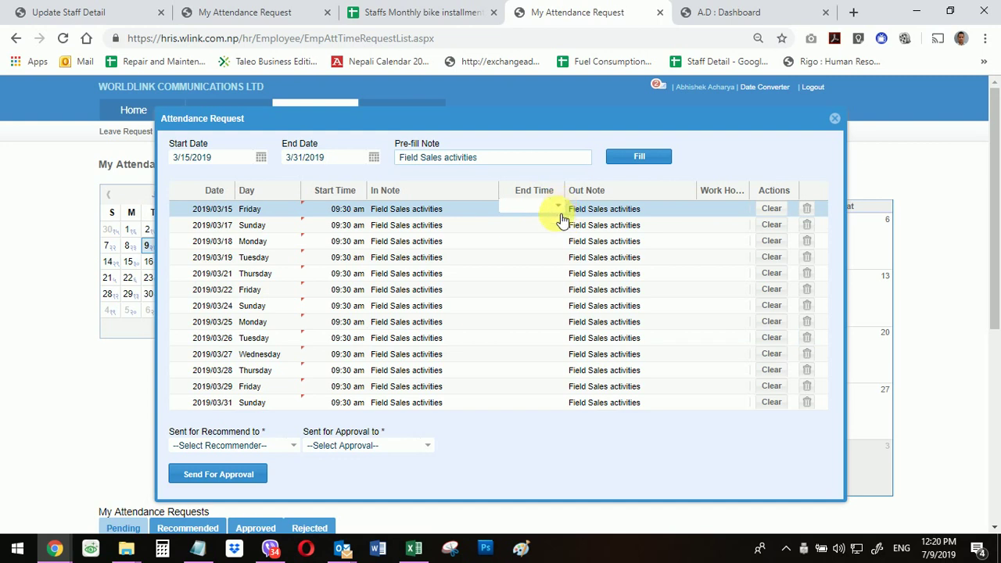
left_click(557, 207)
scroll(531, 304, "down", 20)
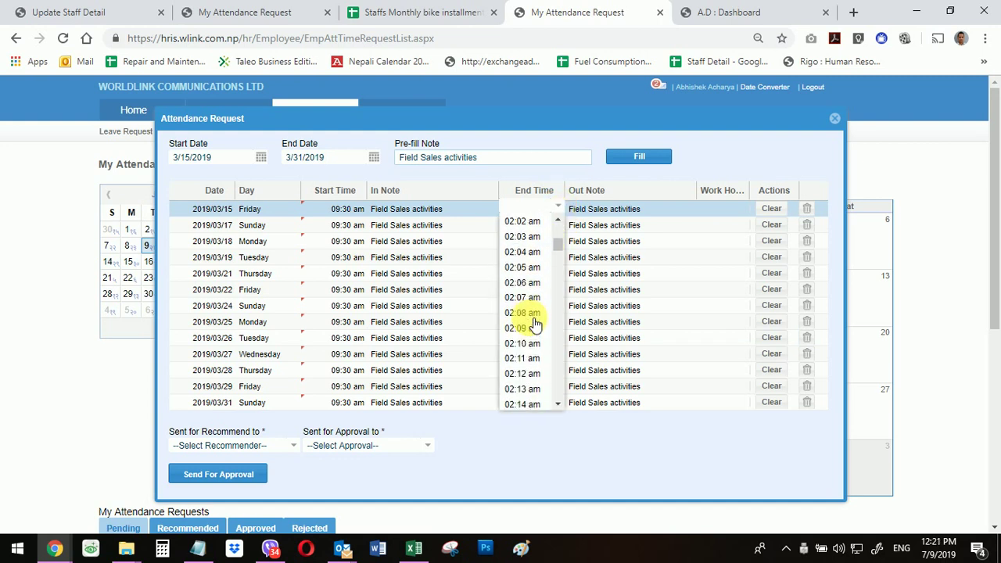
scroll(531, 324, "down", 20)
left_click(520, 344)
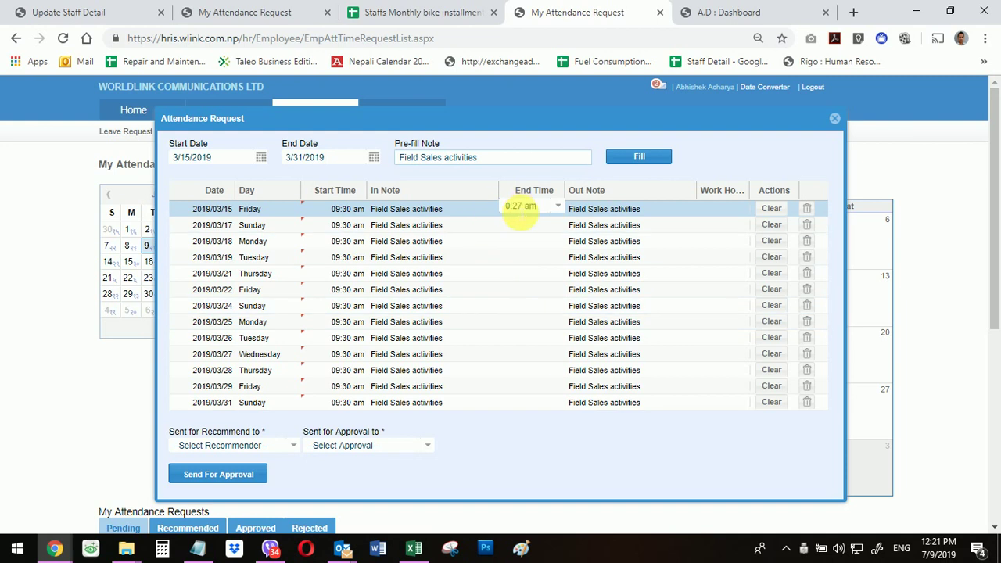
type("5")
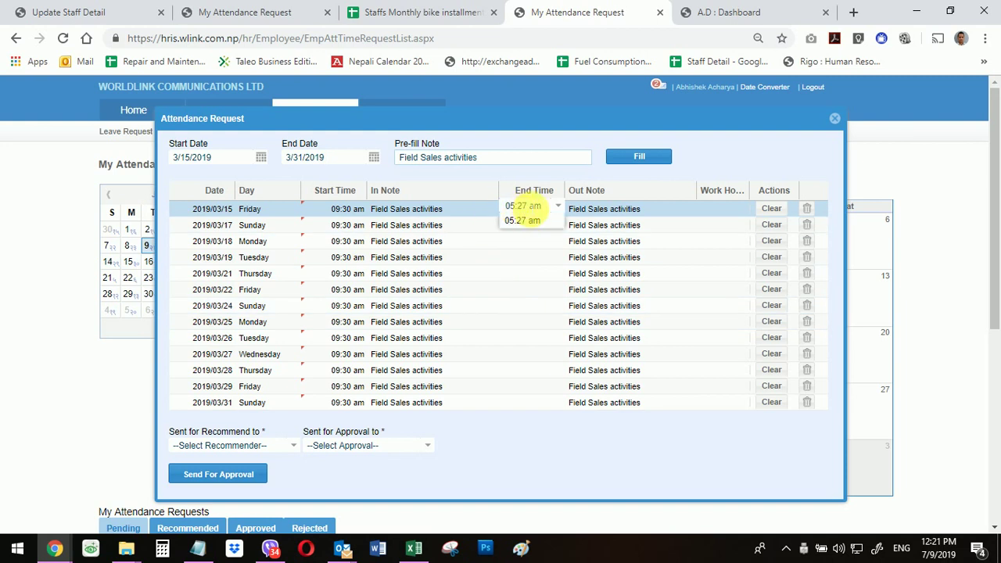
left_click(522, 220)
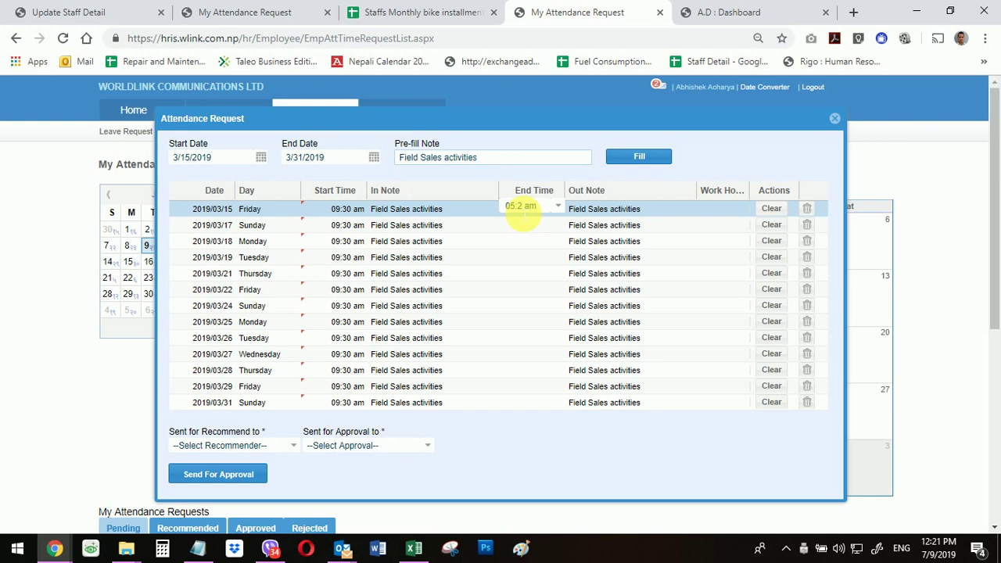
type("30")
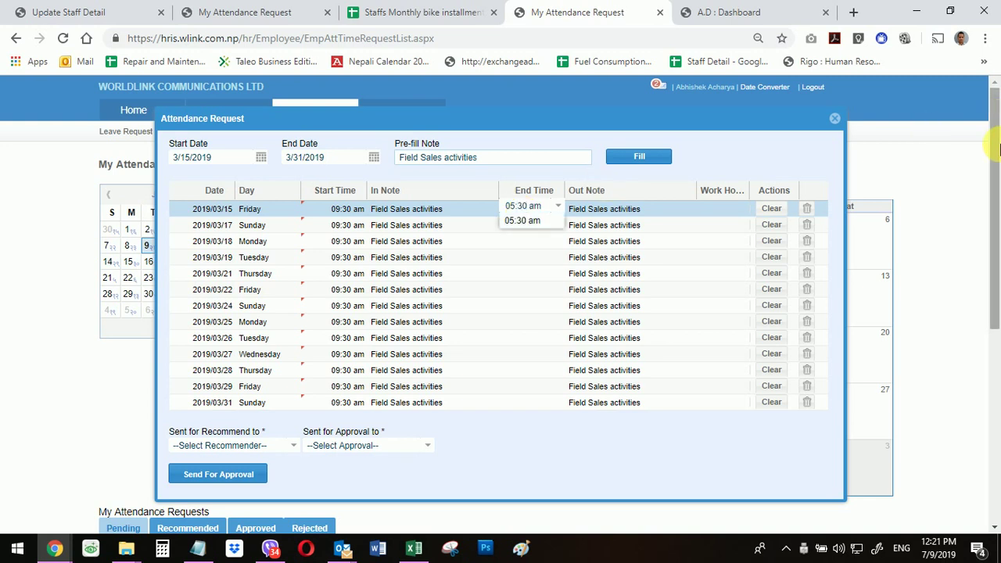
left_click(547, 220)
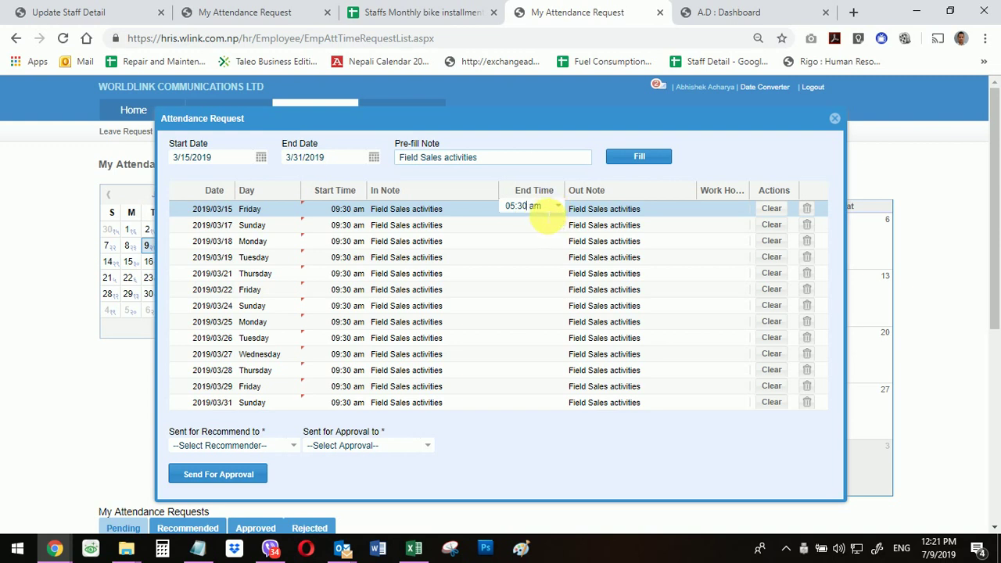
key("Down")
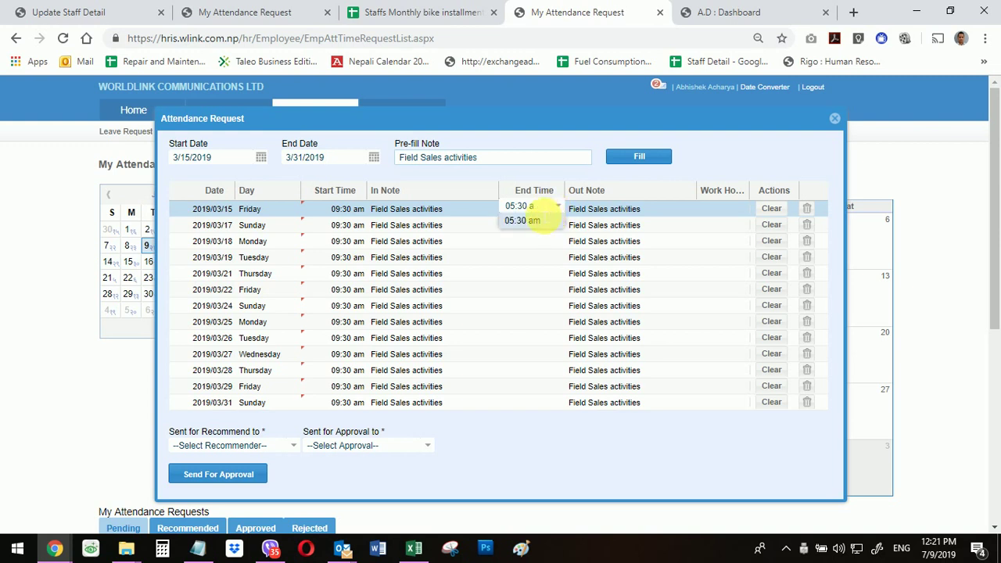
key("BackSpace")
type("pm")
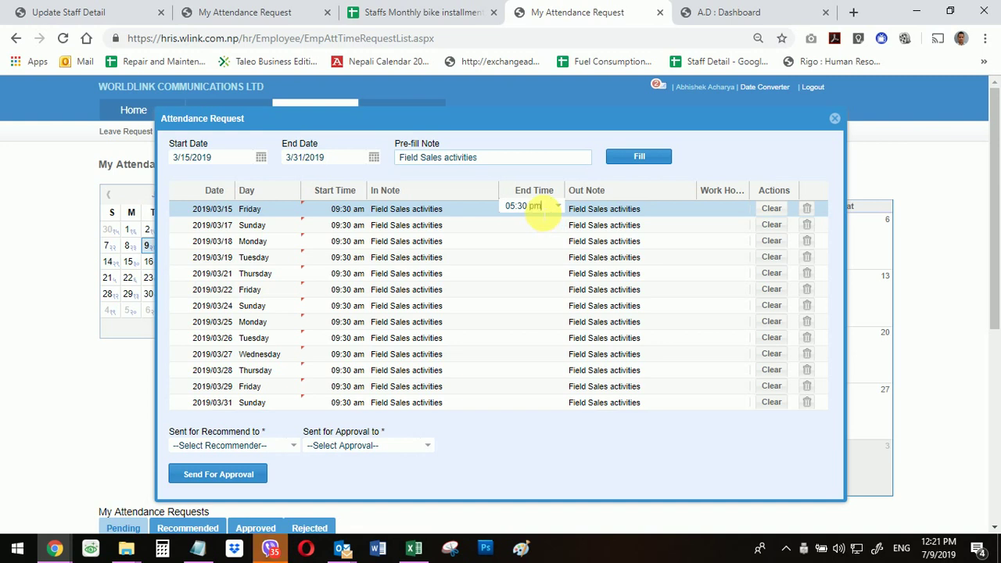
left_click(512, 258)
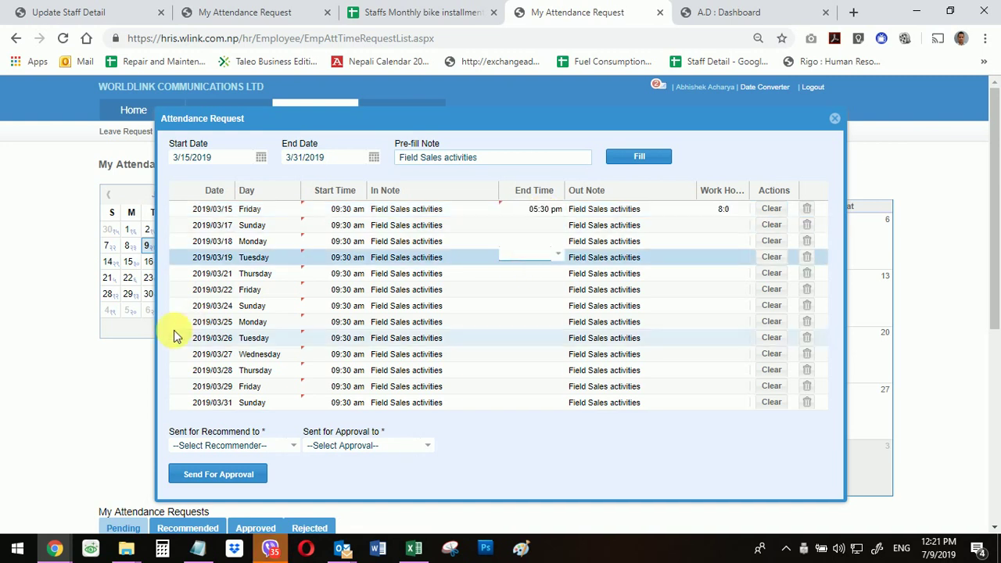
Copy the 05:30 pm End Time and paste it into the 2019/03/17, 03/18 and 03/19 rows
left_click(534, 206)
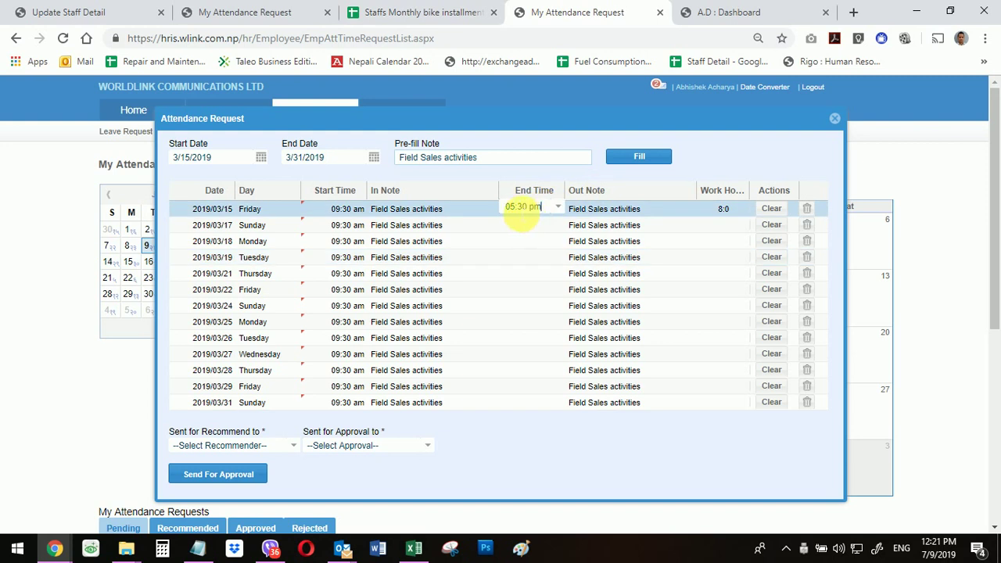
left_click(558, 207)
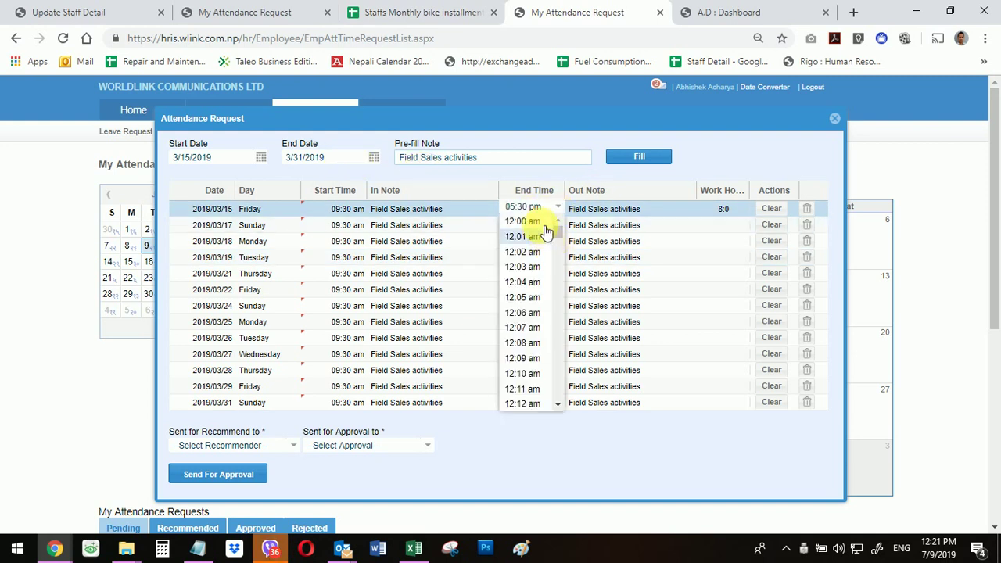
left_click(687, 259)
left_click(541, 222)
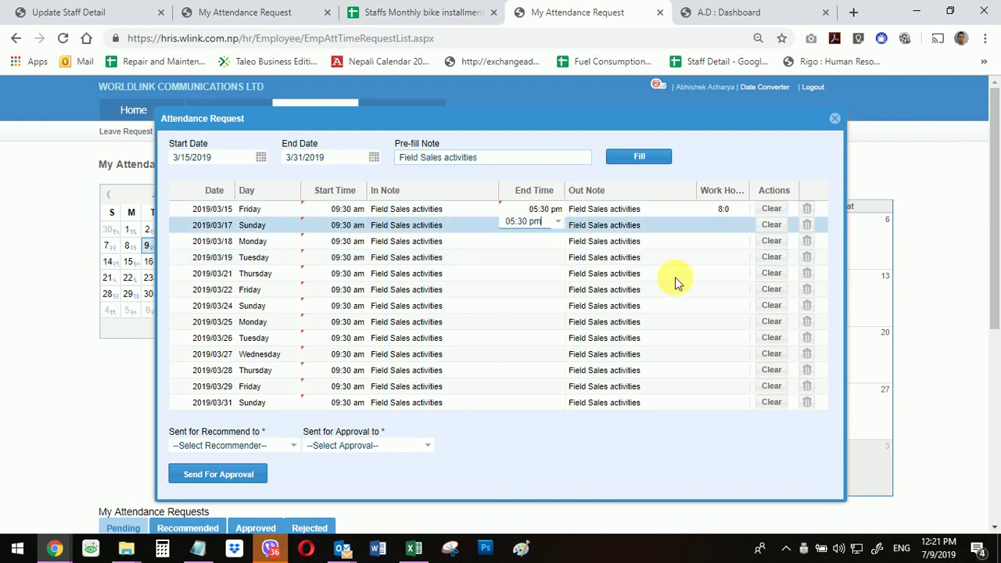
left_click(536, 241)
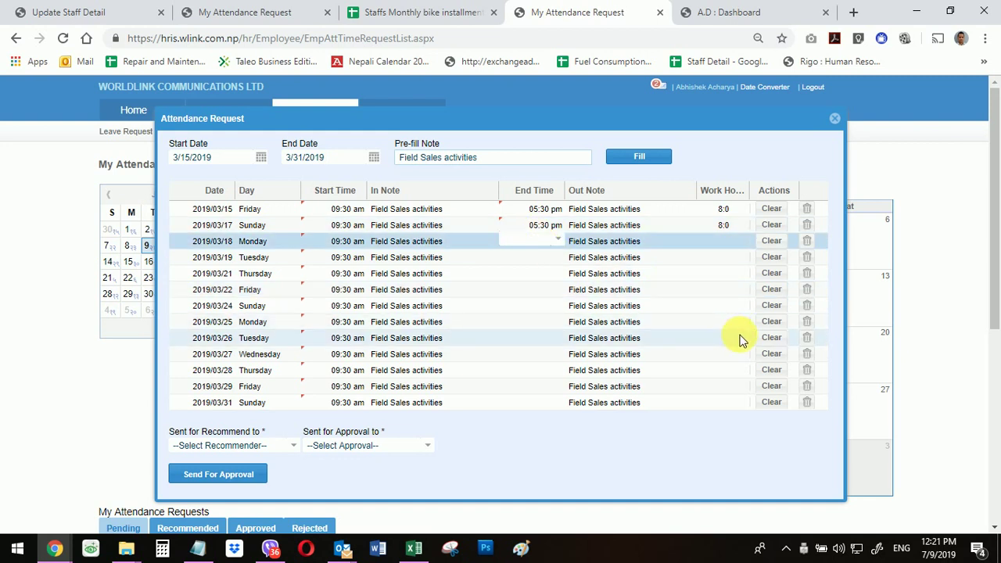
left_click(540, 257)
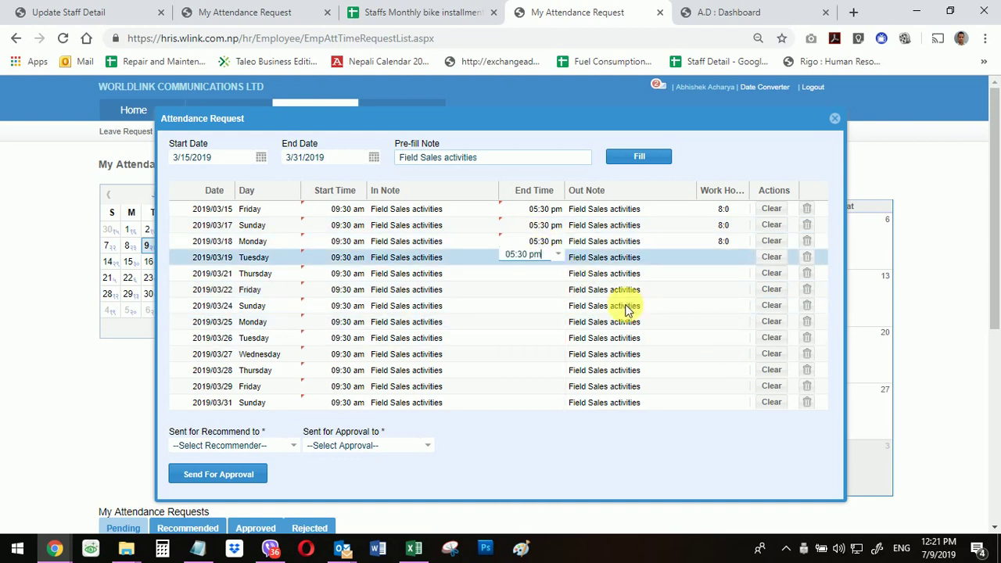
Paste the 05:30 pm End Time into the 2019/03/21, 03/22 and 03/24 rows
left_click(548, 274)
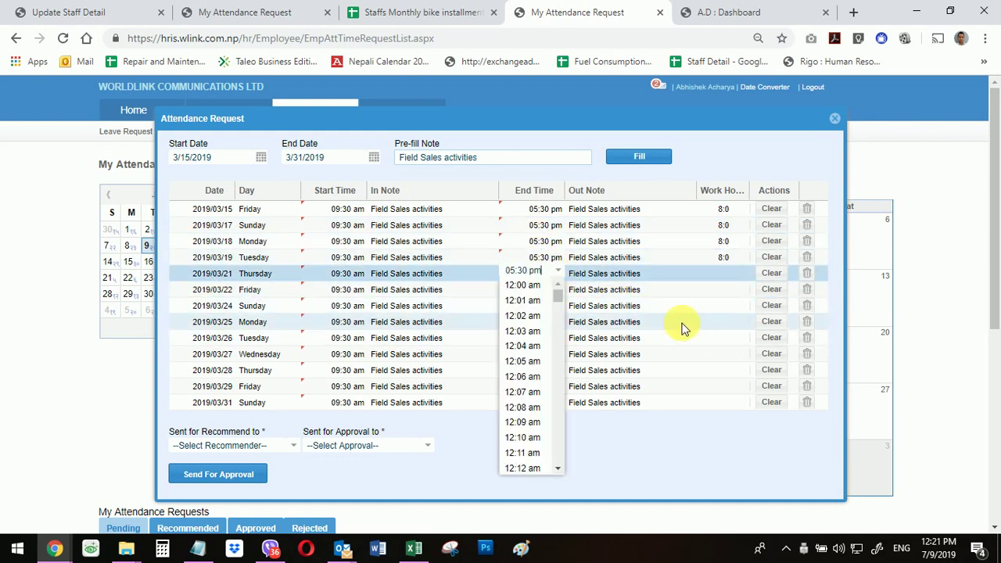
left_click(682, 327)
left_click(546, 291)
left_click(568, 327)
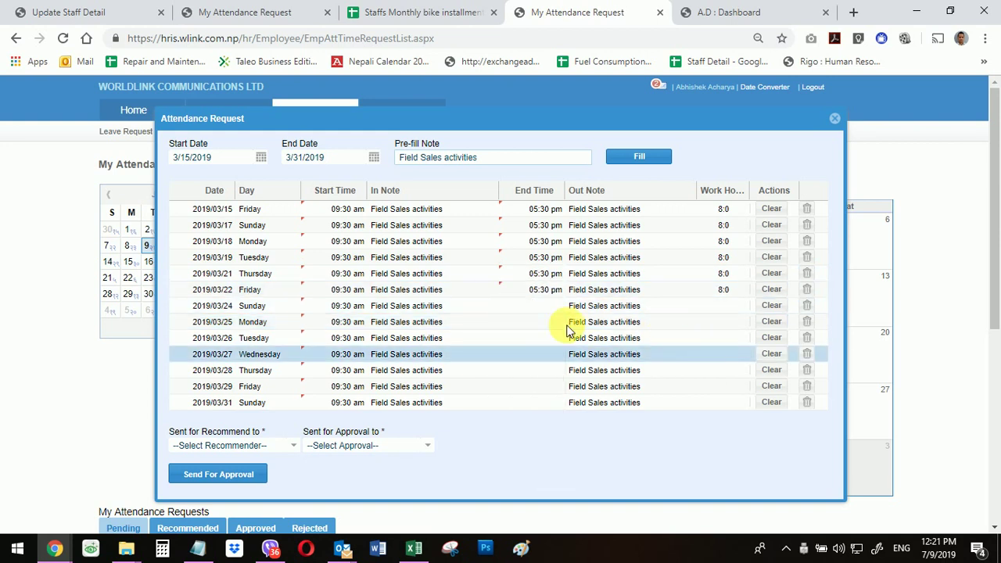
left_click(541, 307)
left_click(547, 313)
left_click(710, 360)
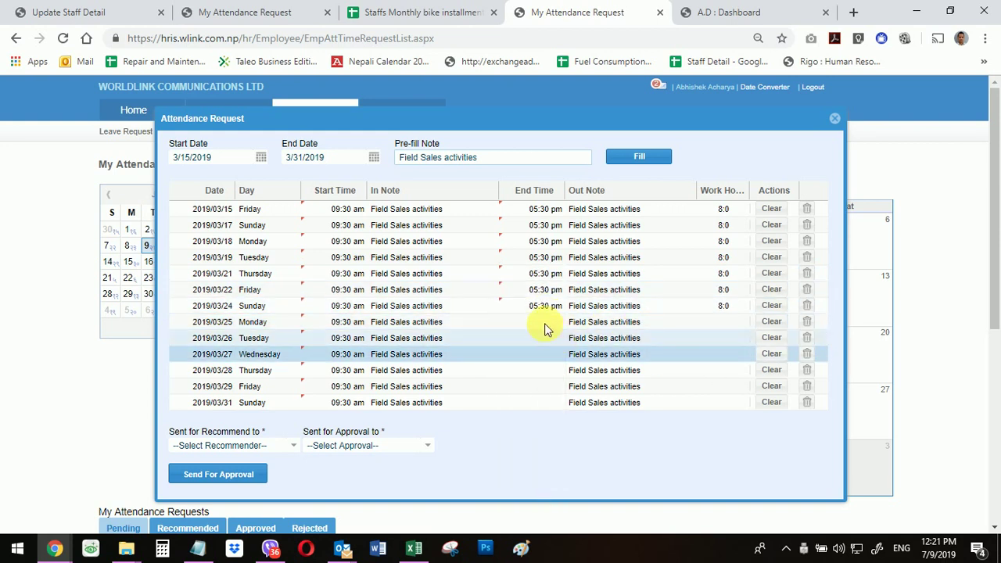
Paste the 05:30 pm End Time into the 2019/03/25, 03/26 and 03/27 rows
left_click(546, 328)
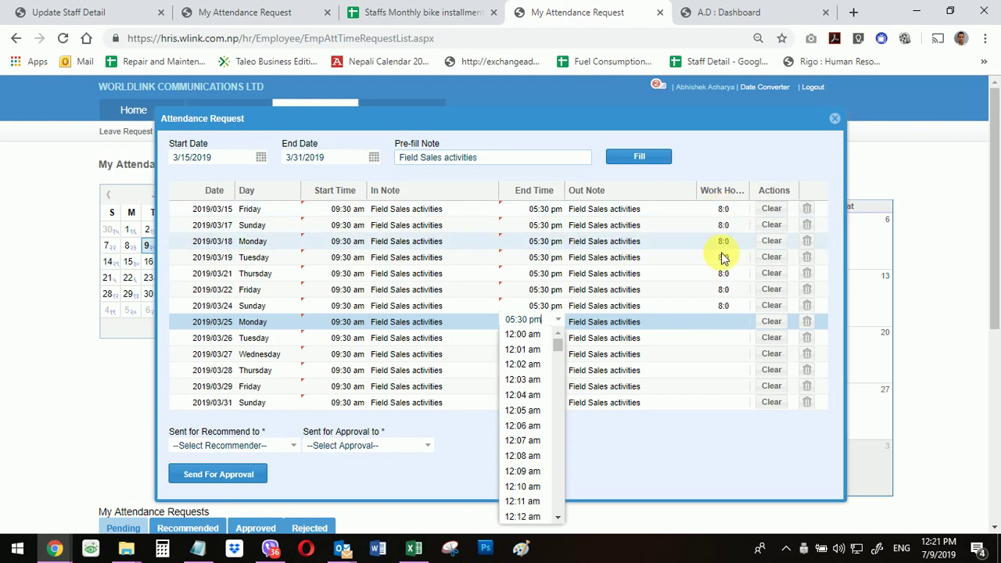
left_click(677, 373)
left_click(538, 338)
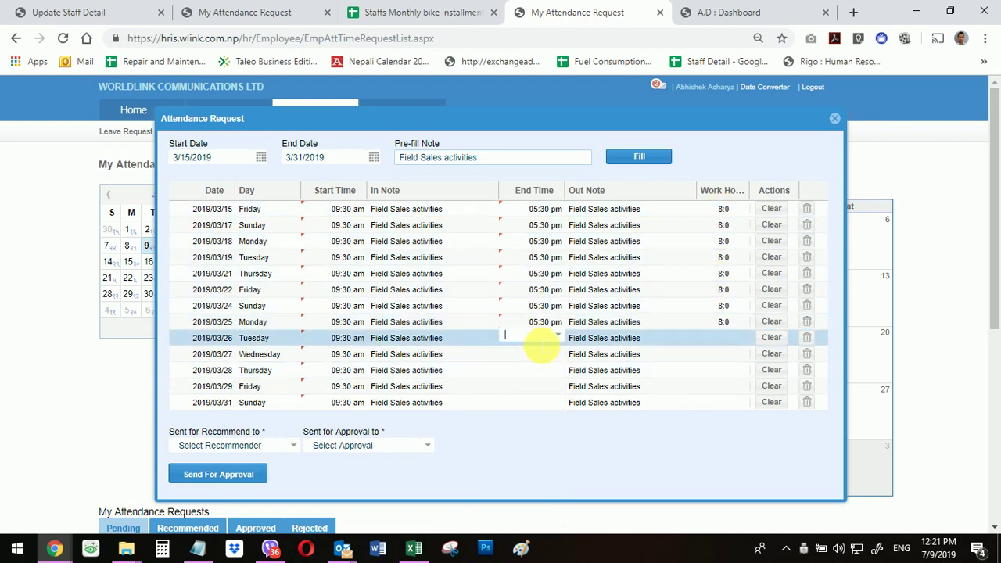
left_click(605, 369)
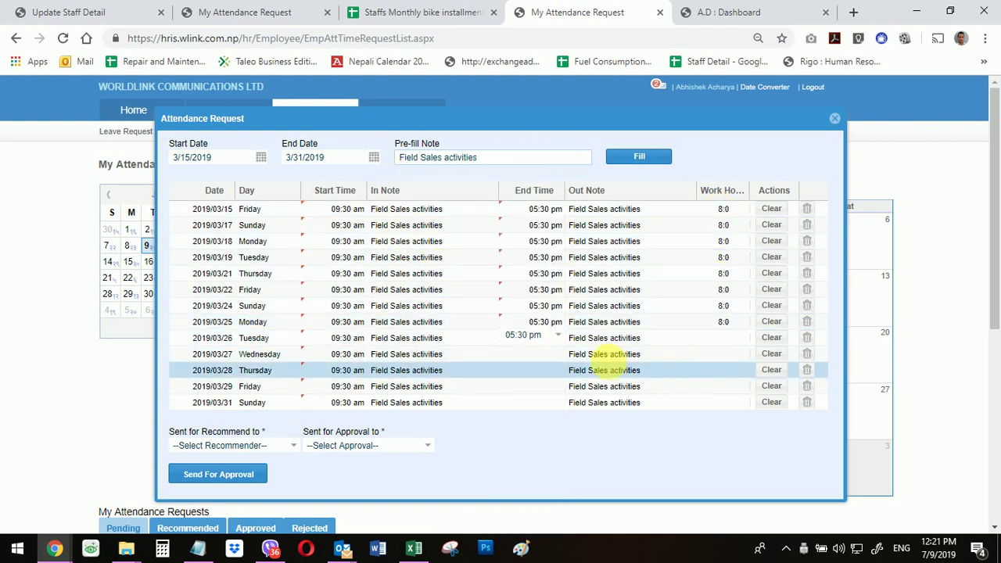
left_click(543, 353)
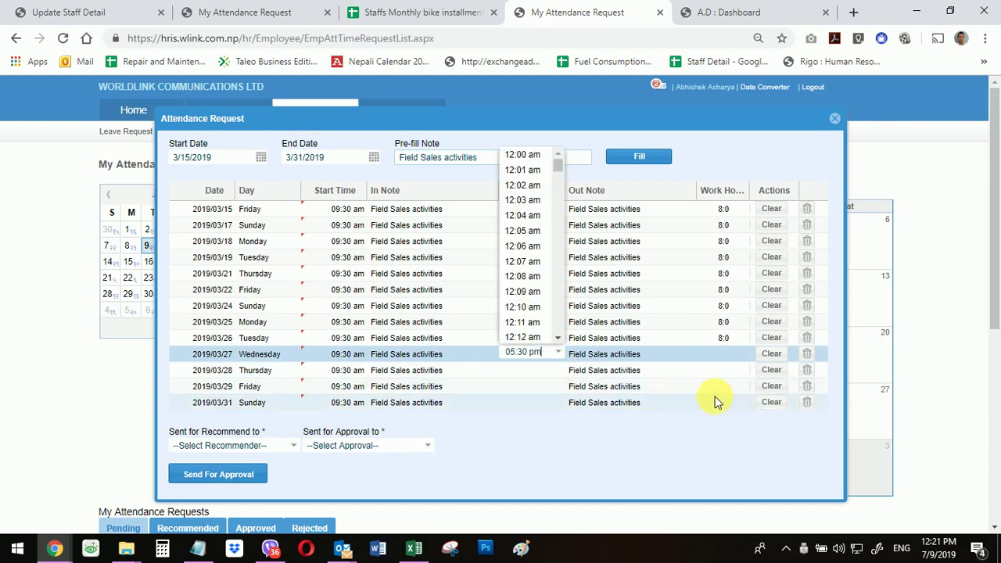
left_click(686, 372)
Paste the 05:30 pm End Time into the 2019/03/28, 03/29 and 03/31 rows
left_click(538, 370)
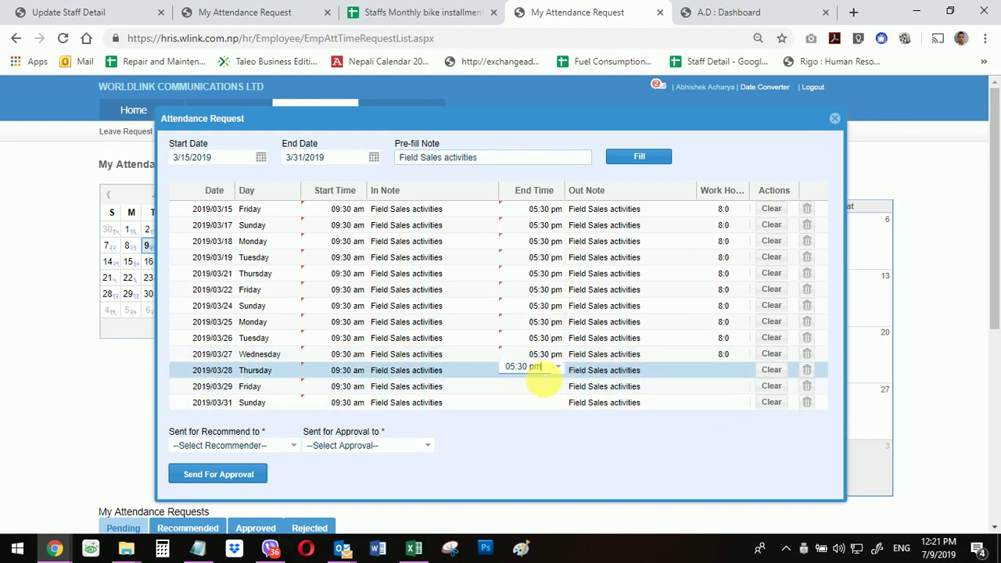
left_click(701, 394)
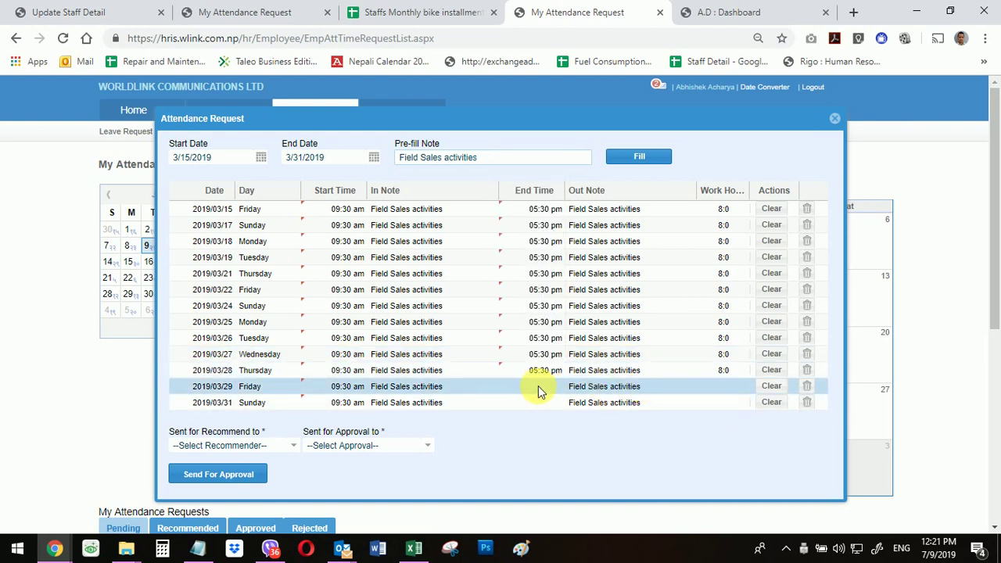
left_click(538, 387)
left_click(673, 405)
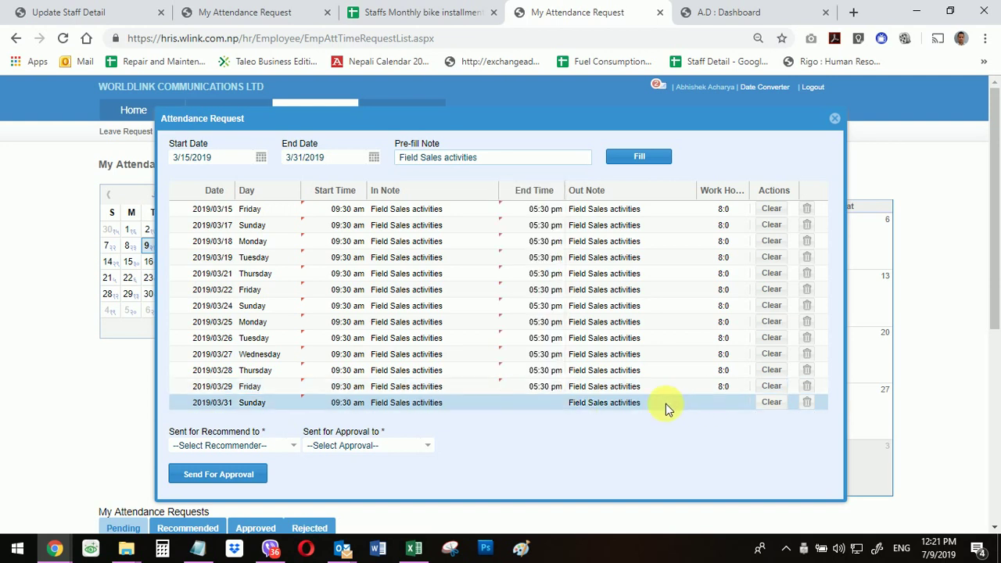
left_click(551, 403)
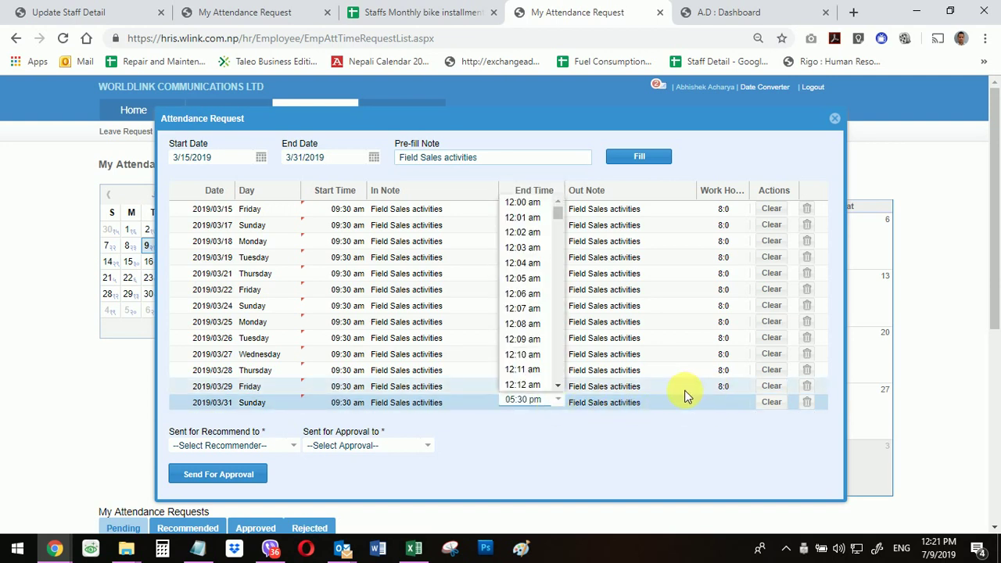
scroll(681, 396, "down", 2)
left_click(673, 262)
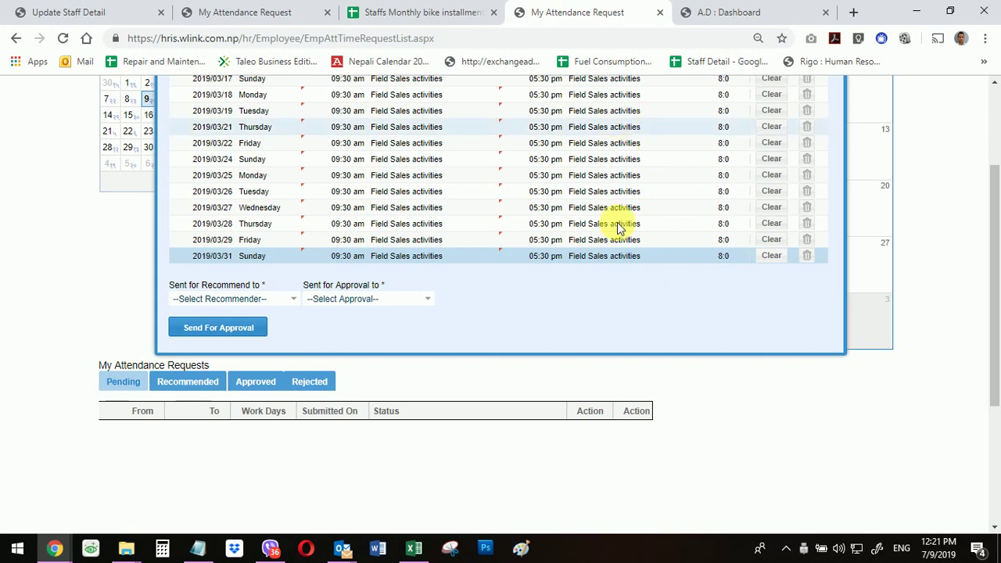
Send the attendance request for approval with the first listed recommender and the first listed approver
scroll(610, 243, "up", 2)
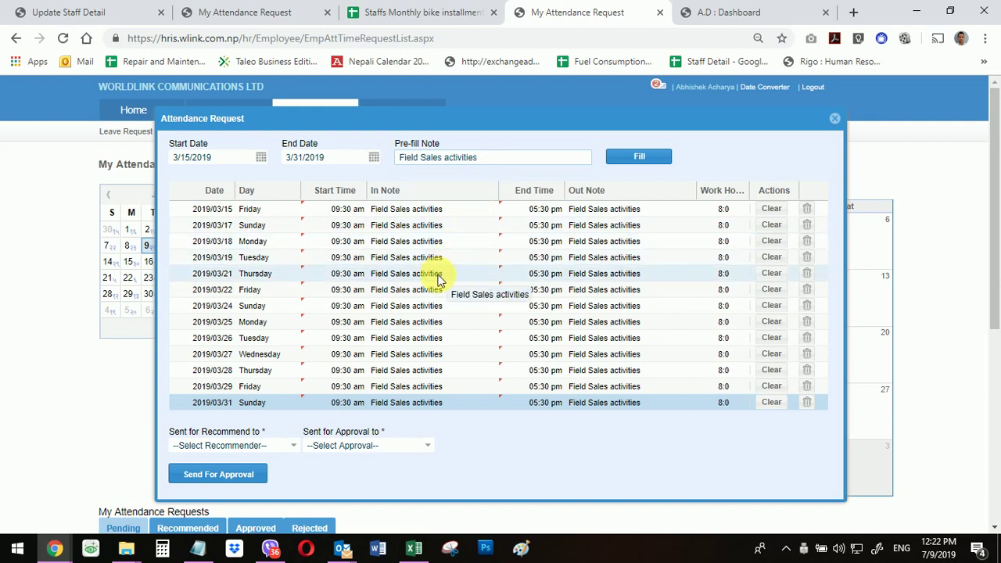
scroll(438, 277, "down", 3)
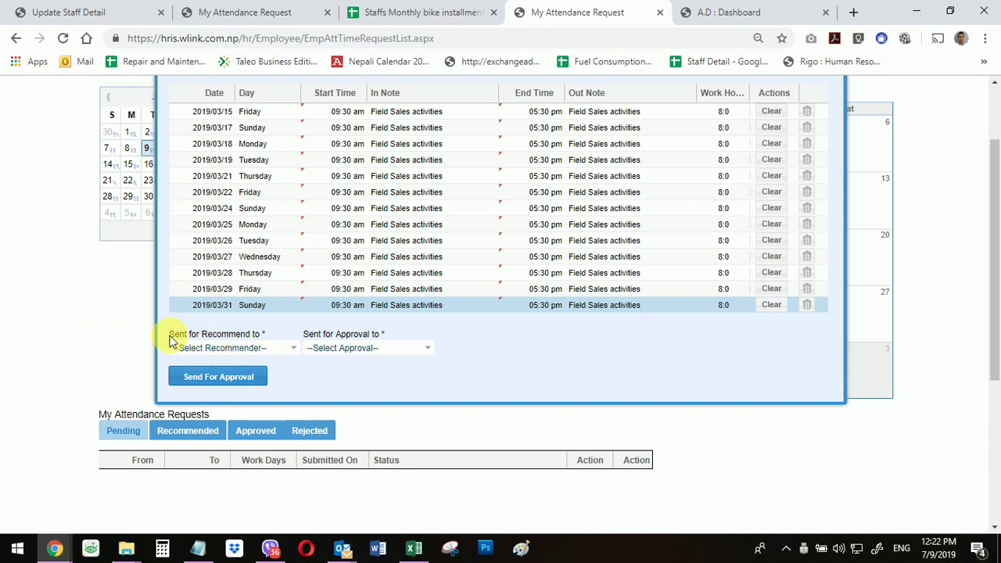
left_click(295, 352)
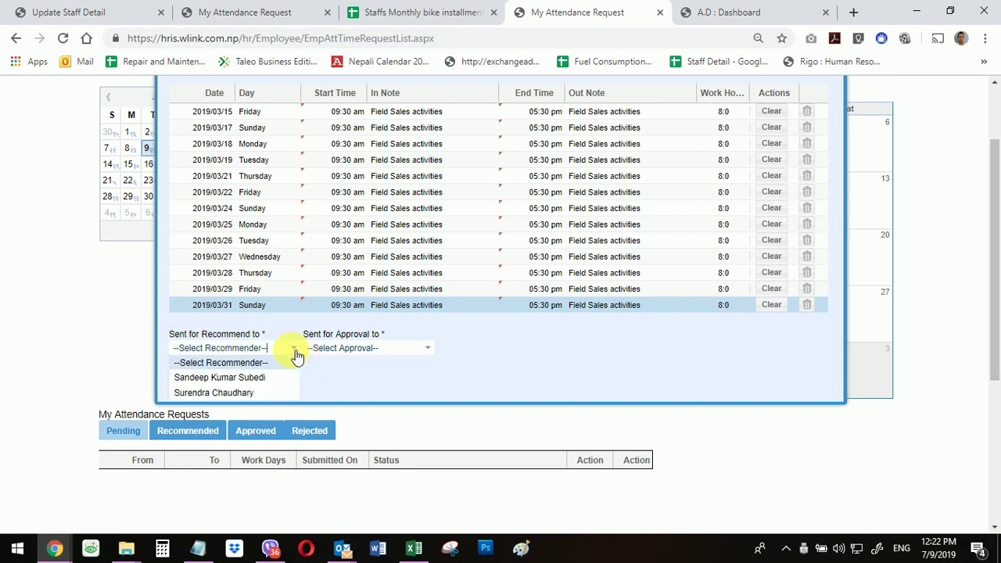
left_click(257, 378)
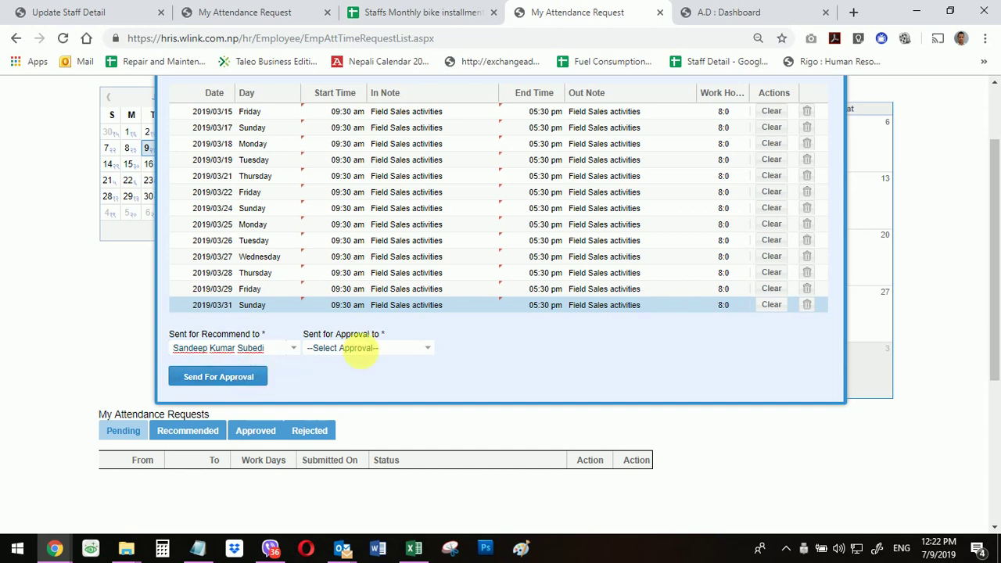
left_click(434, 352)
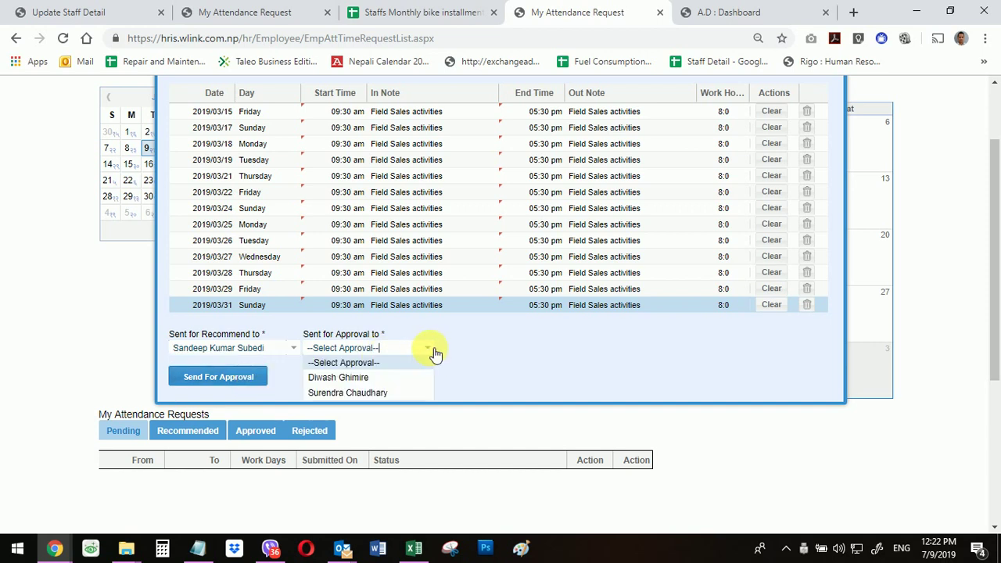
left_click(354, 378)
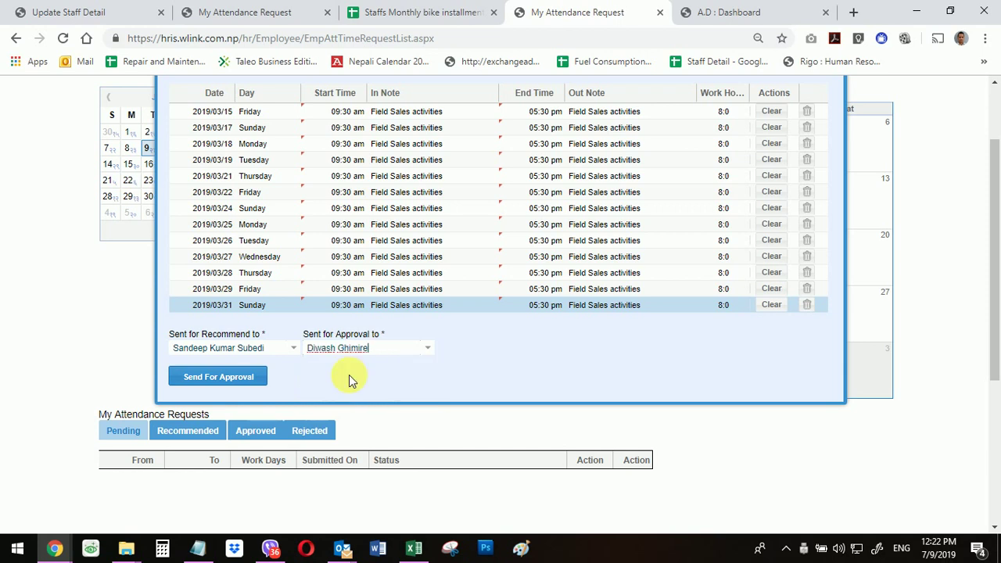
left_click(221, 380)
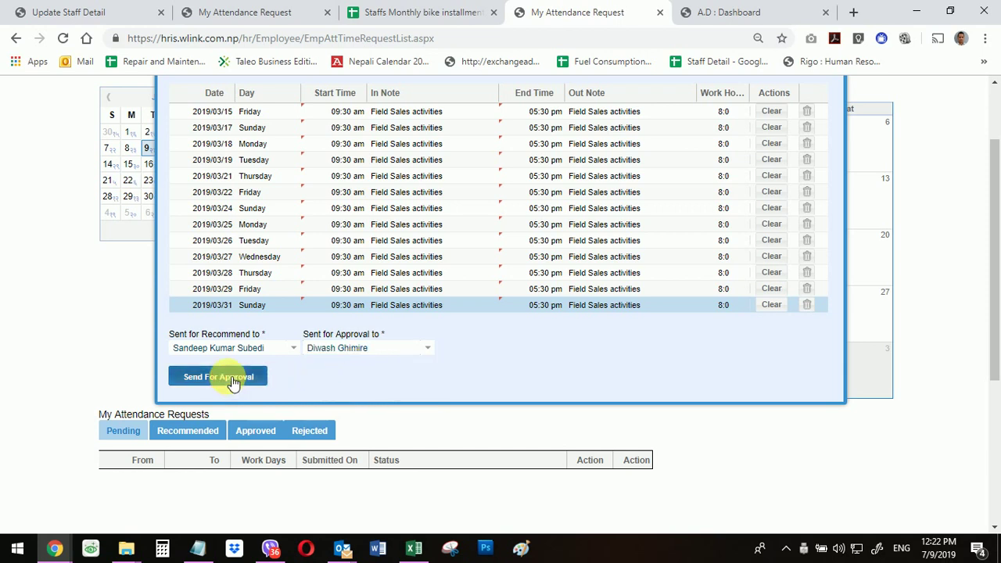
left_click(469, 333)
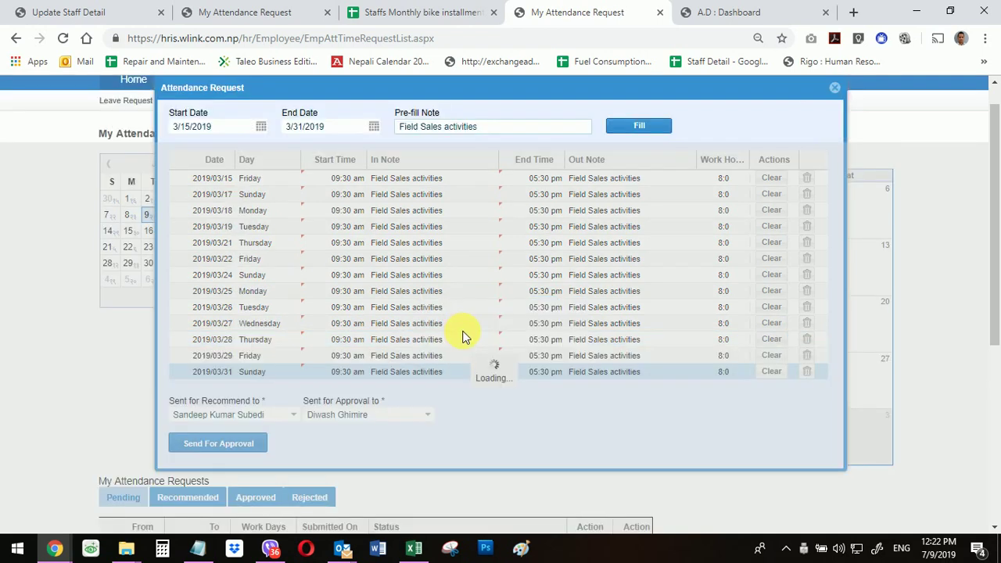
Show March 2019 in the My Attendance Requests calendar to check the submitted request
left_click(500, 333)
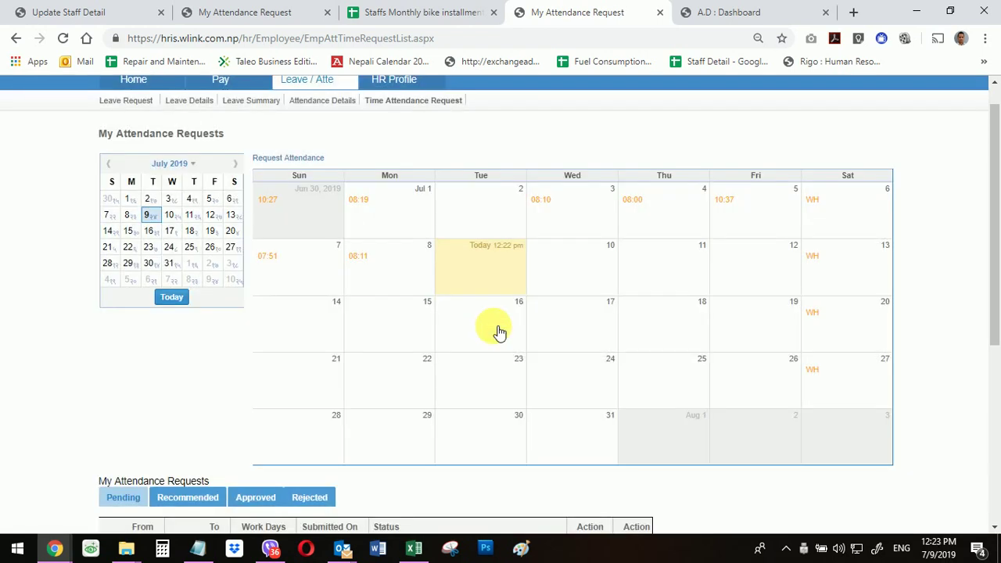
left_click(111, 165)
left_click(114, 166)
left_click(114, 166)
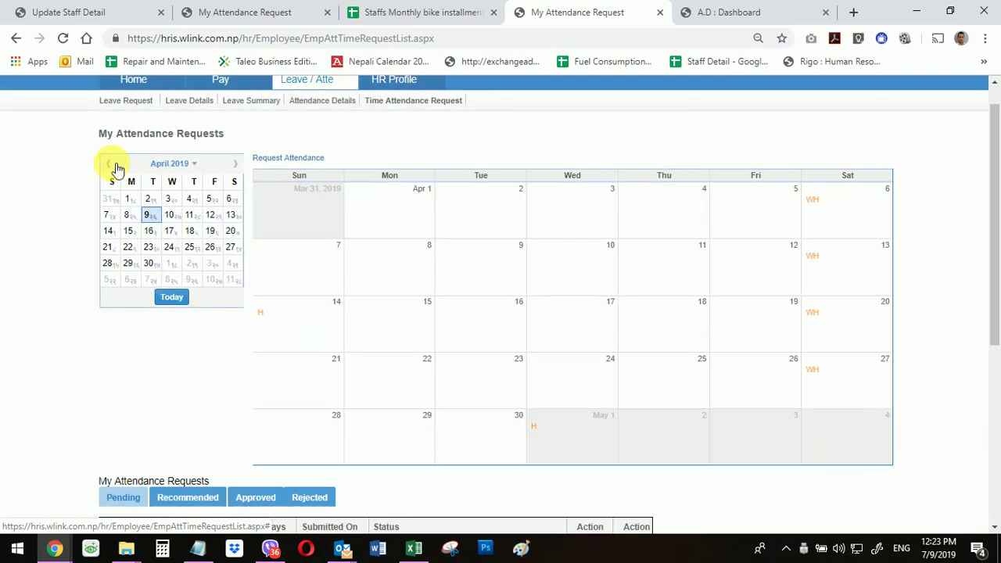
left_click(114, 166)
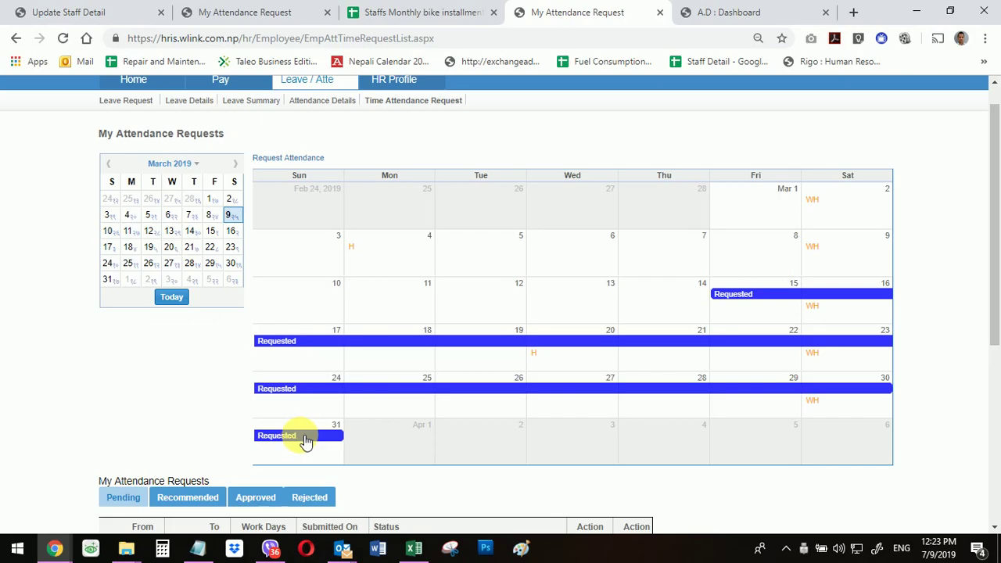
Switch to the Attendance Request Required workbook in Excel and highlight the employee's dates from 15-Mar-2019 to 31-Mar-2019 in yellow
key("alt+Tab")
left_click(571, 256)
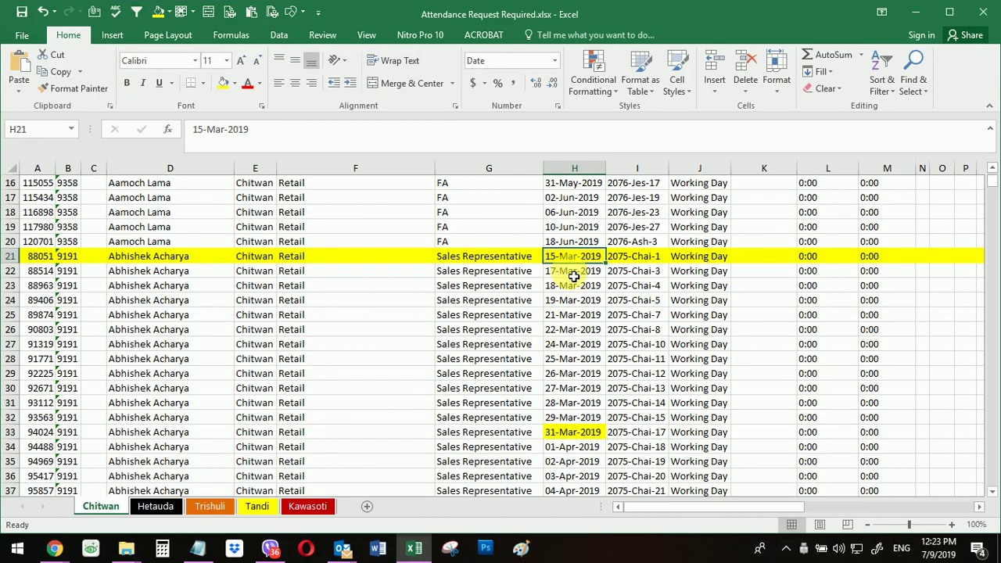
left_click_drag(574, 277, 575, 432)
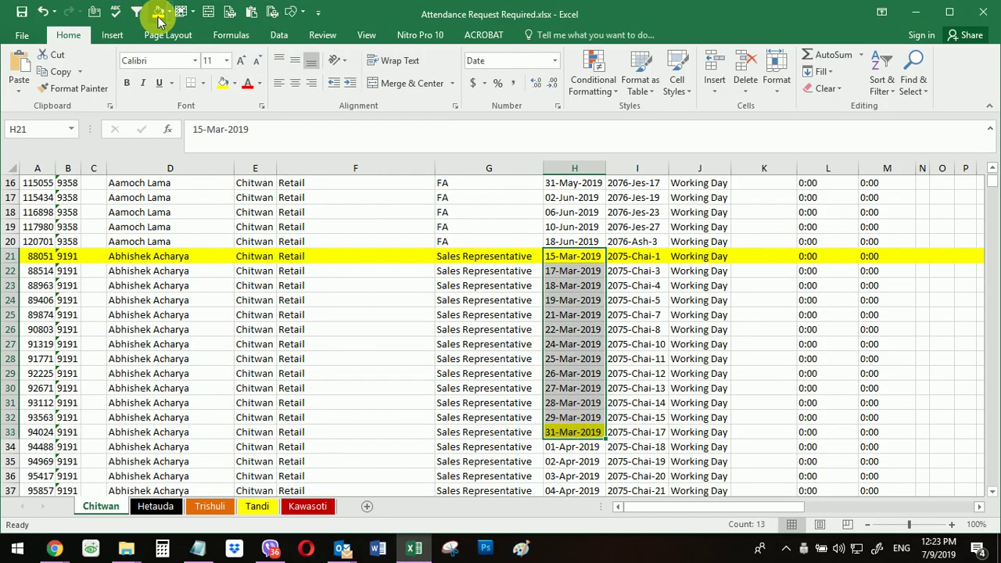
left_click(159, 14)
Review the missing attendance dates from 01-Apr-2019 onward and the next employee's dates on the Chitwan sheet
scroll(543, 375, "down", 3)
left_click(569, 332)
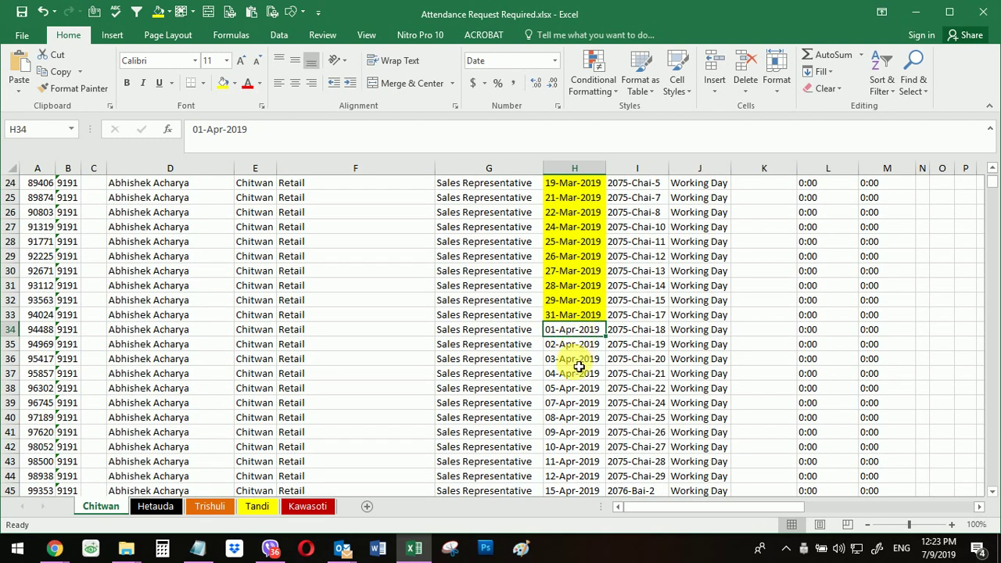
left_click(582, 490)
scroll(582, 492, "down", 2)
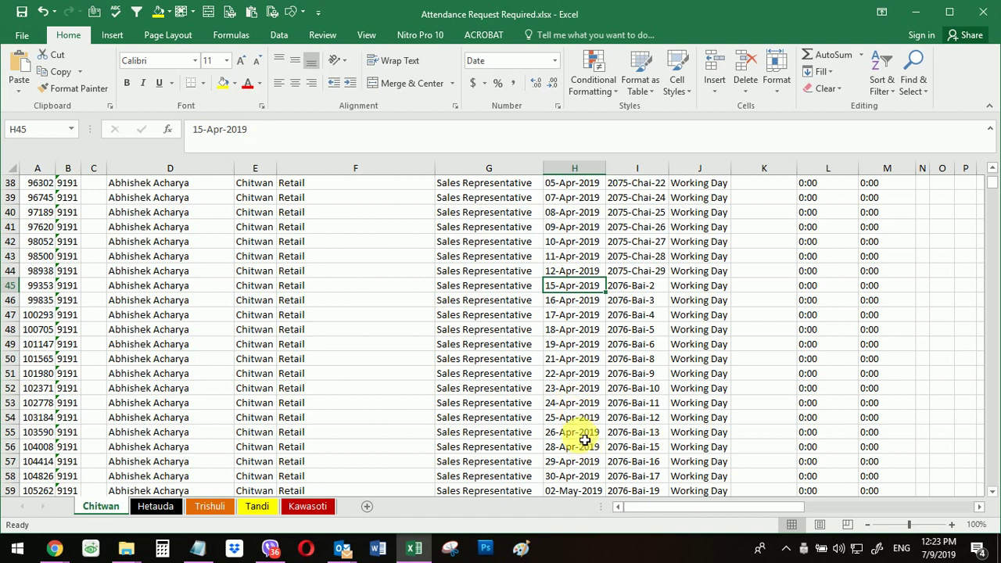
left_click(581, 433)
scroll(583, 438, "down", 7)
scroll(582, 434, "down", 3)
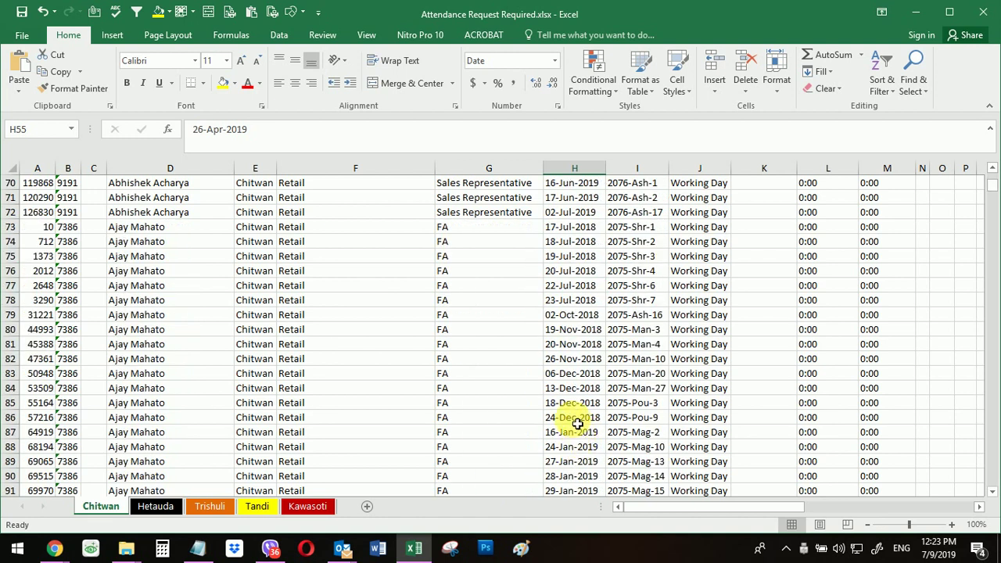
left_click(574, 419)
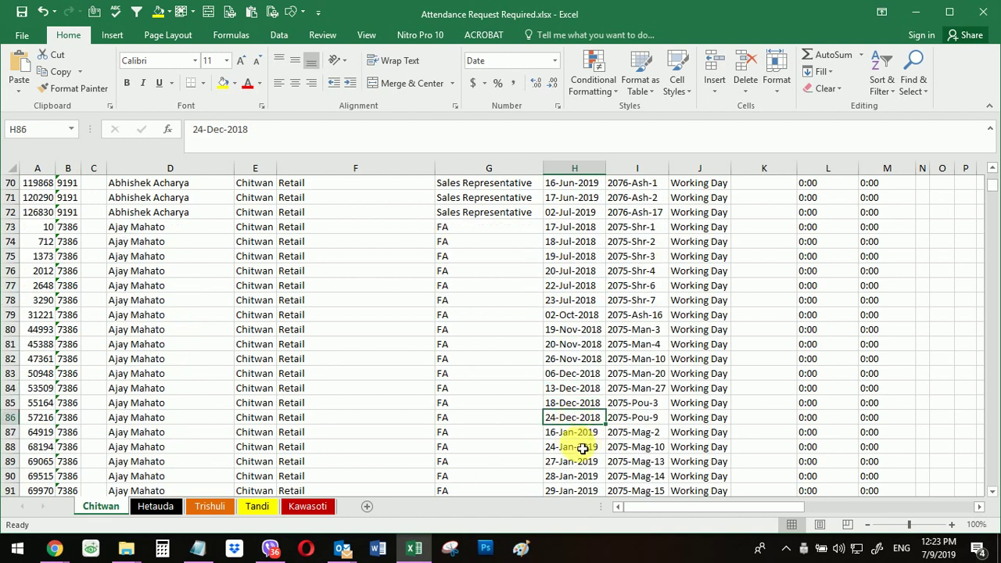
left_click(577, 433)
left_click(576, 420)
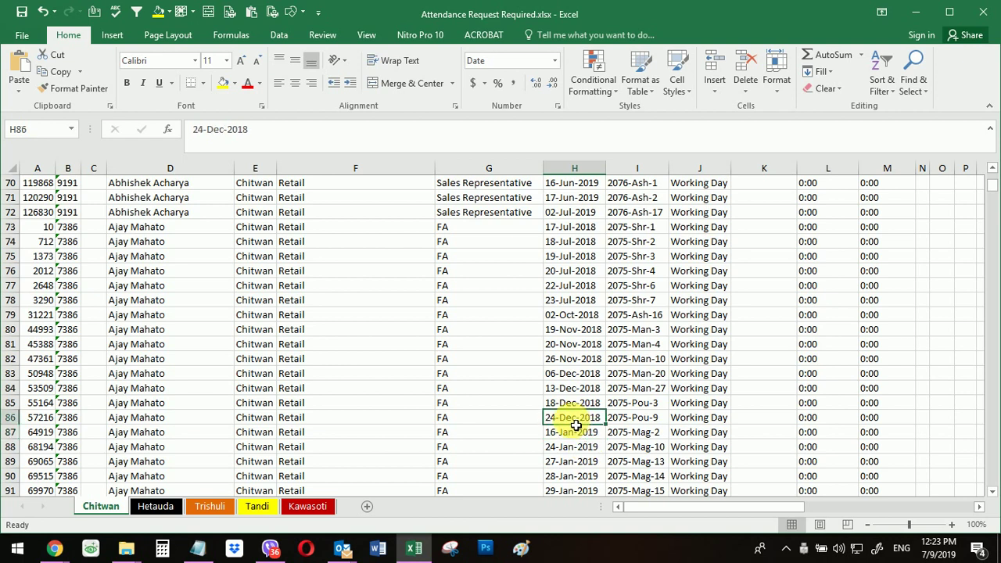
left_click(577, 403)
Switch back to the HR portal in Chrome and open a new blank attendance request
key("alt+Tab")
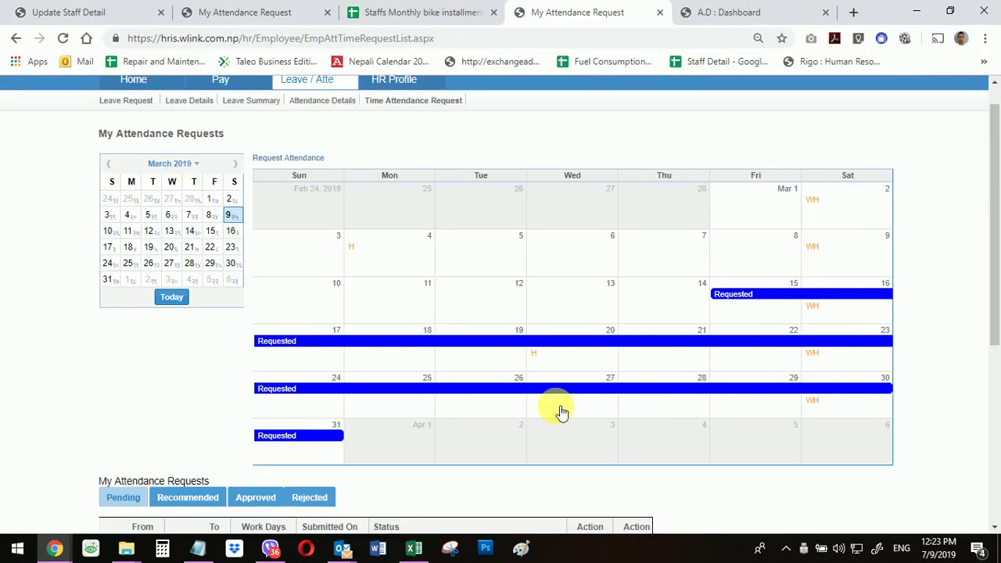
scroll(434, 299, "up", 1)
left_click(404, 294)
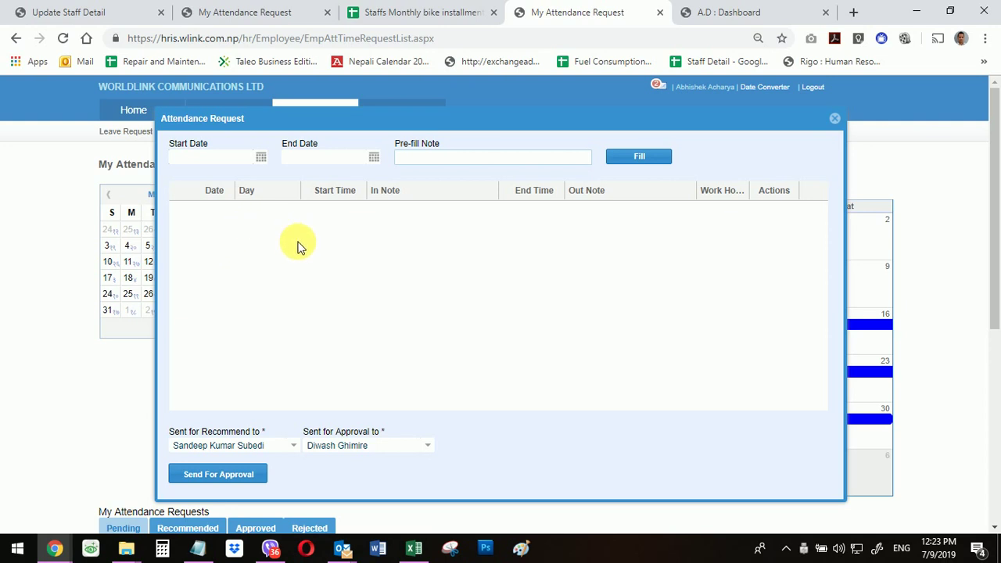
Return to the Excel workbook and look through the other employees' missing attendance dates on the Chitwan sheet
key("alt+Tab")
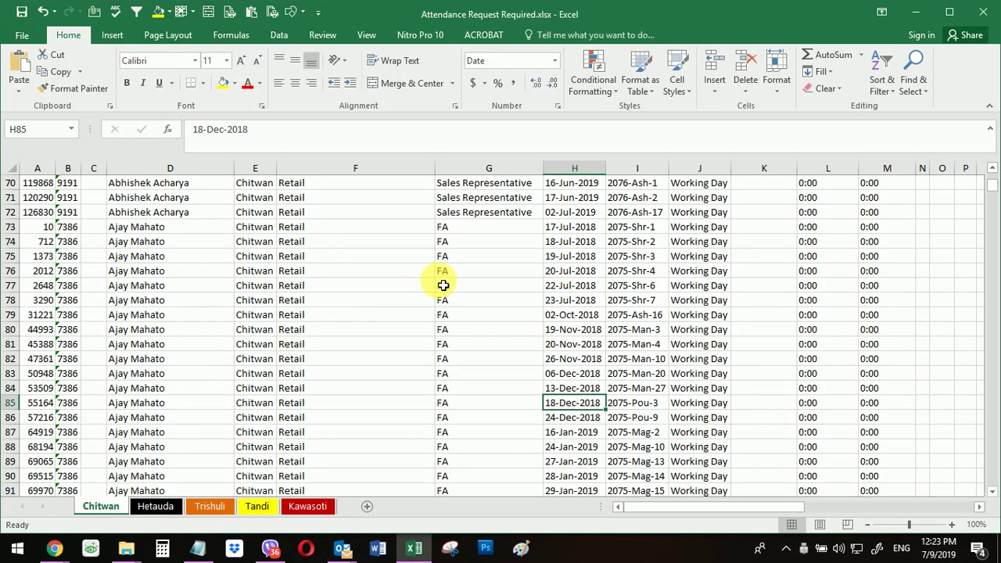
left_click(498, 306)
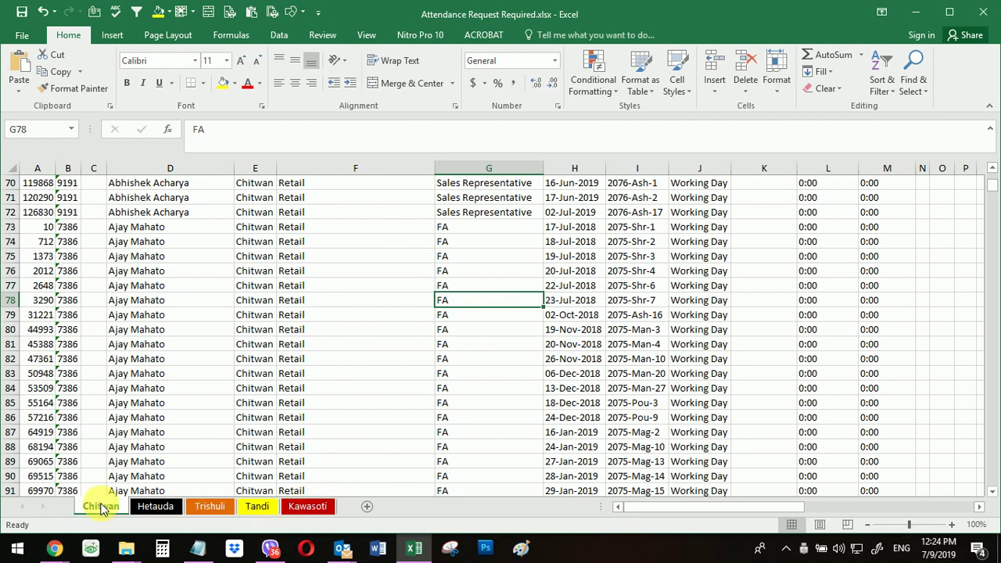
scroll(273, 345, "down", 19)
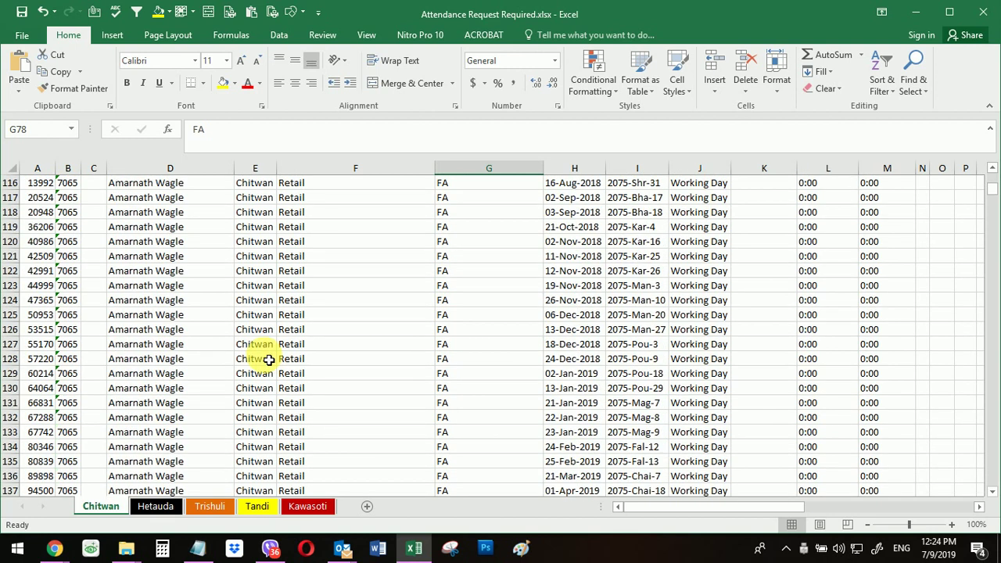
scroll(268, 359, "down", 2)
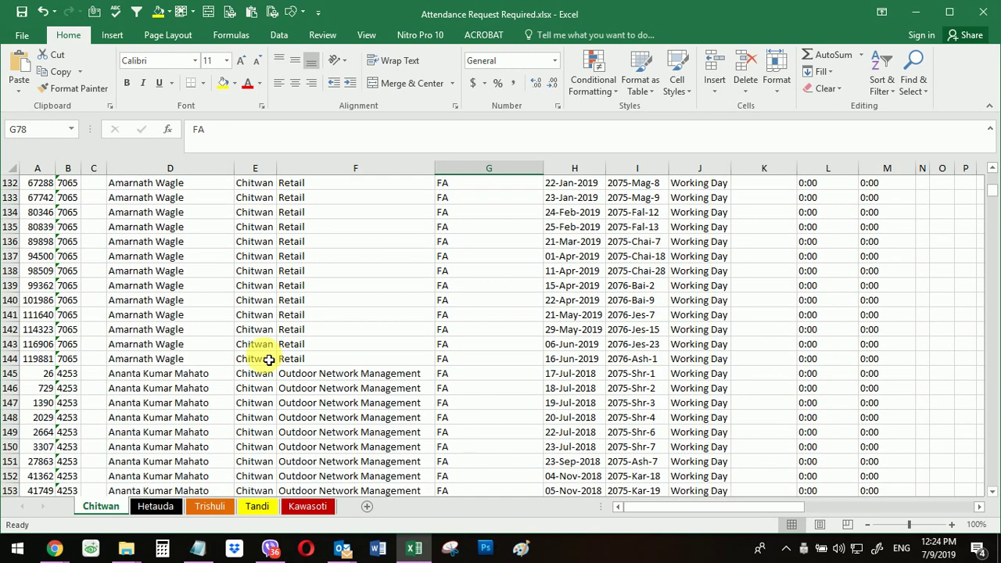
scroll(268, 359, "down", 6)
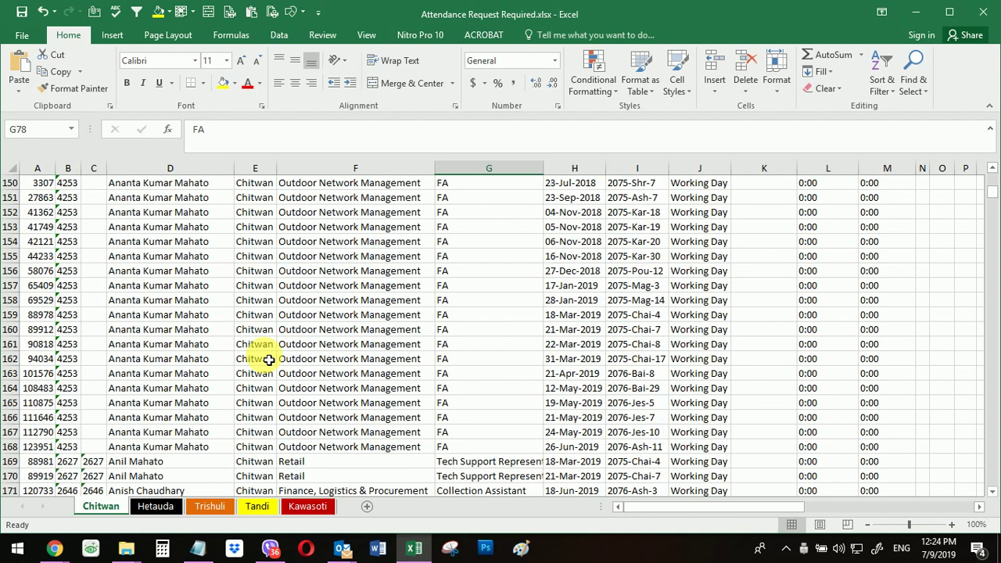
scroll(268, 359, "down", 7)
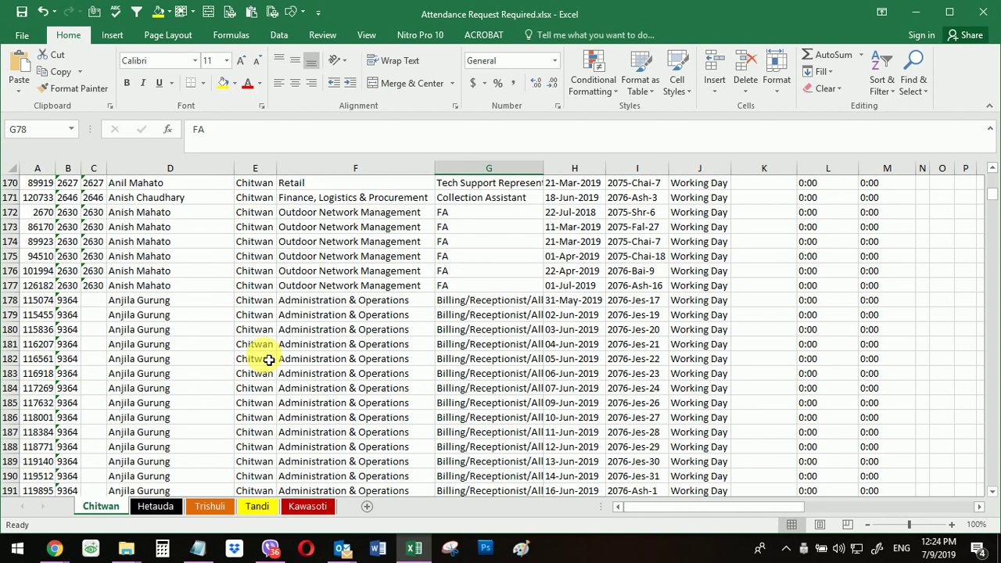
scroll(268, 359, "down", 2)
scroll(269, 359, "down", 9)
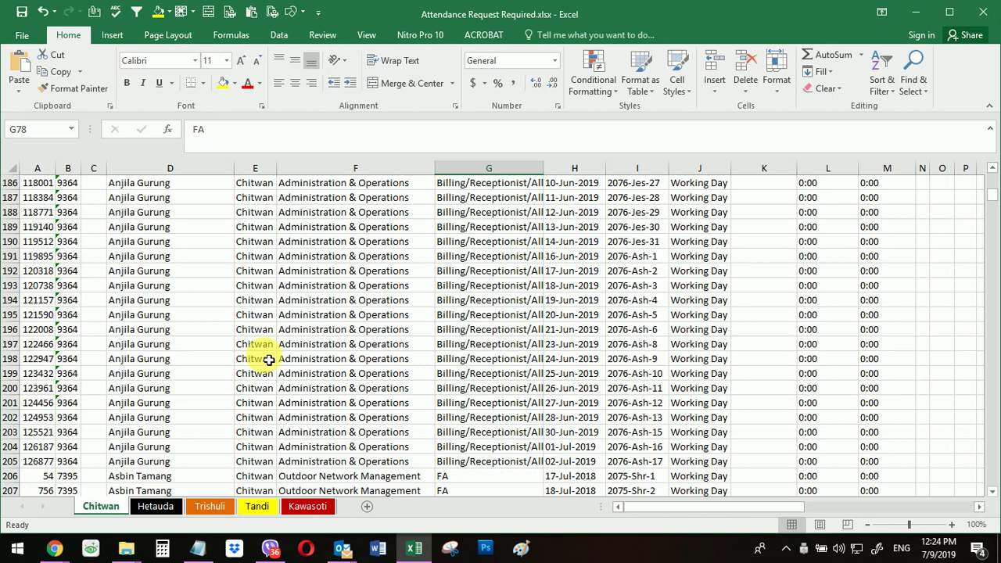
scroll(269, 359, "down", 5)
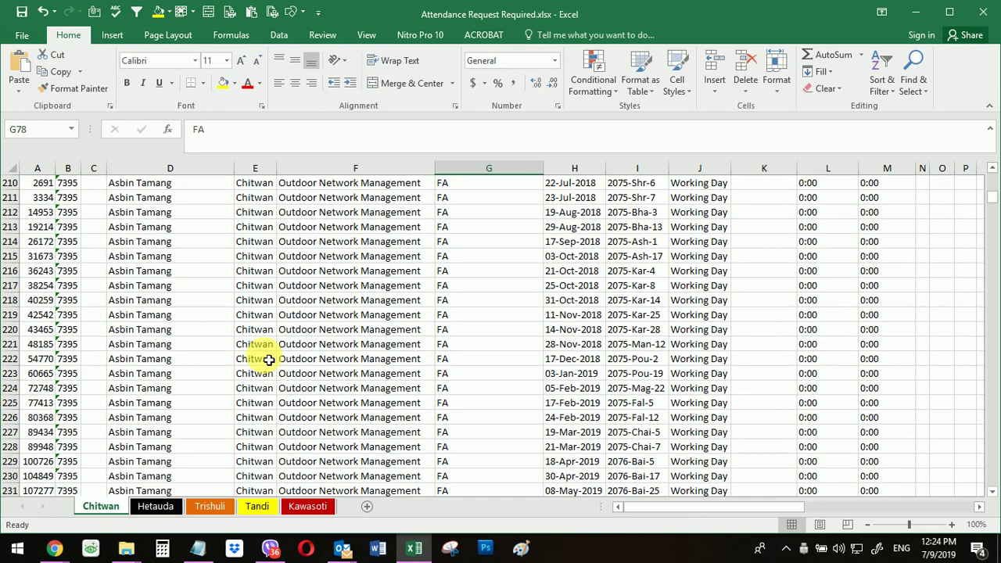